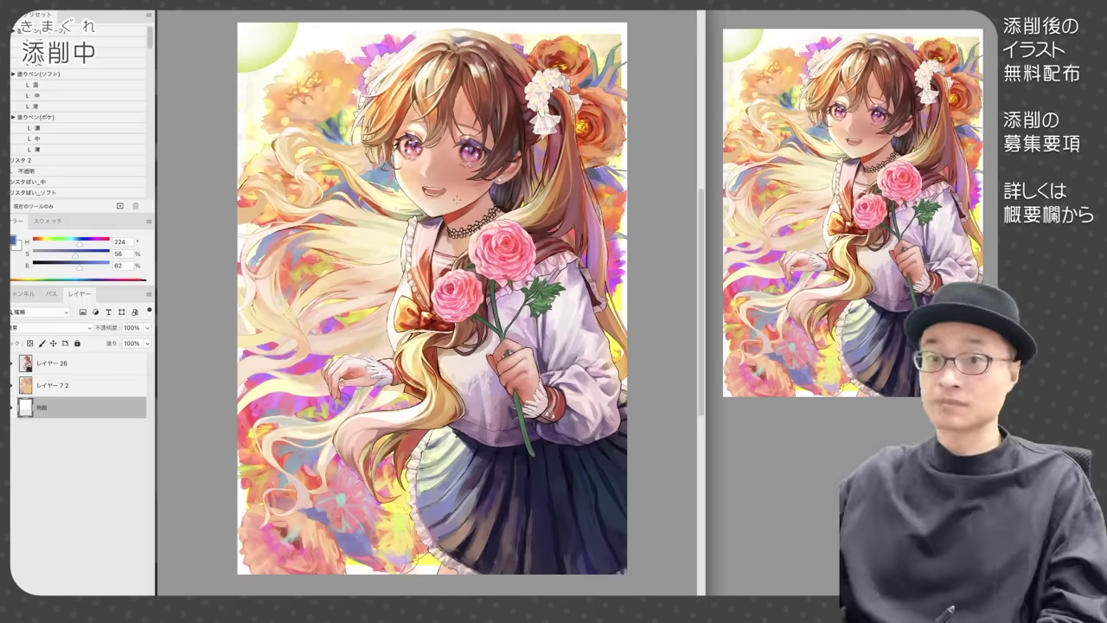
Add a layer beneath the girl and block in a light grey head silhouette over the blonde hair beside her face
left_click(53, 368)
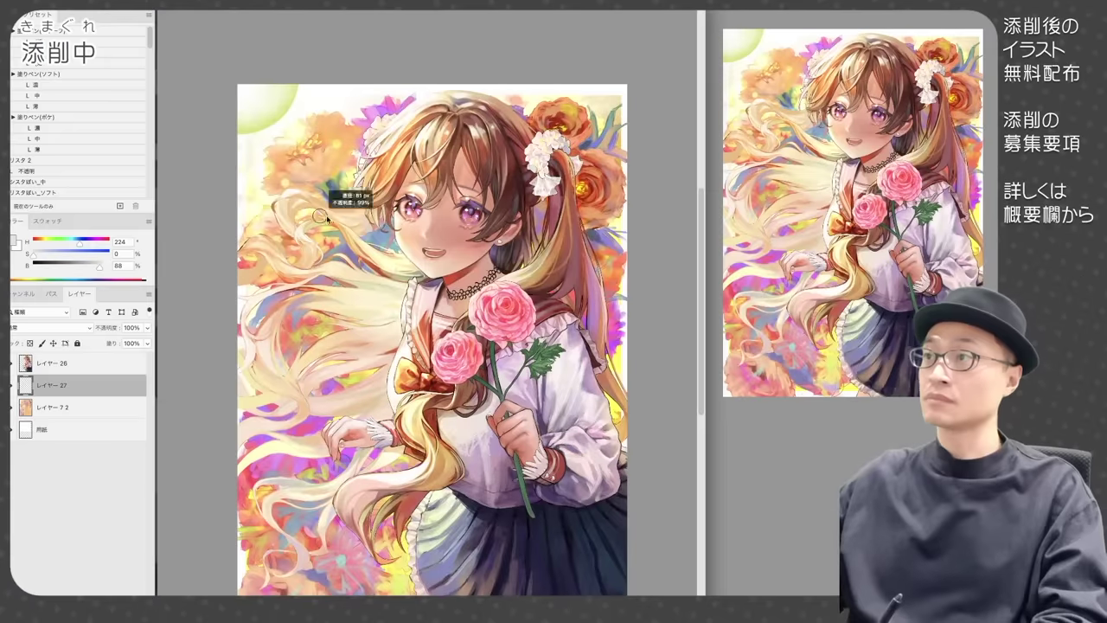
left_click_drag(396, 226, 392, 199)
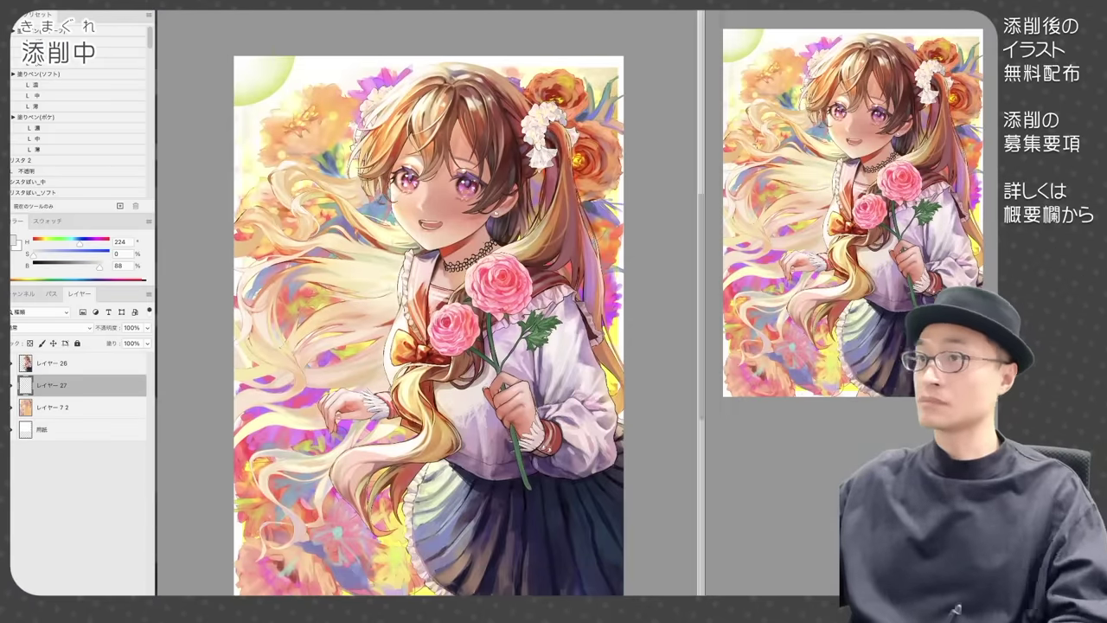
key("Tab")
key("Tab")
mouse_move(353, 137)
left_mouse_down()
mouse_move(313, 200)
mouse_move(380, 275)
left_mouse_up()
key("e")
key("b")
mouse_move(308, 247)
left_mouse_down()
mouse_move(380, 294)
mouse_move(342, 380)
left_mouse_up()
key("e")
key("b")
Refine the contour and face area of the light grey head silhouette by painting and erasing neutral grey strokes
left_click(91, 266)
left_click_drag(314, 219, 310, 249)
key("e")
key("b")
left_click(344, 147, "alt")
mouse_move(360, 117)
left_mouse_down()
mouse_move(339, 126)
mouse_move(282, 216)
mouse_move(318, 282)
left_mouse_up()
key("e")
left_click_drag(293, 215, 302, 271)
key("b")
left_click_drag(300, 151, 285, 178)
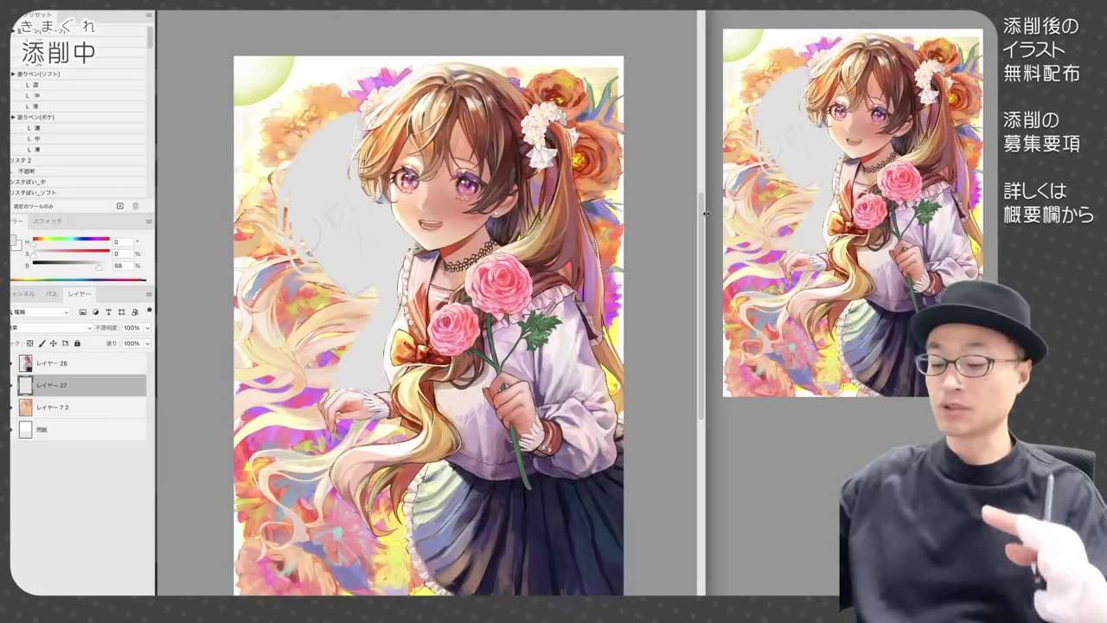
Shift the girl layer and the grey silhouette layer together slightly leftward on the canvas
key("v")
left_click(80, 365)
left_click(84, 388)
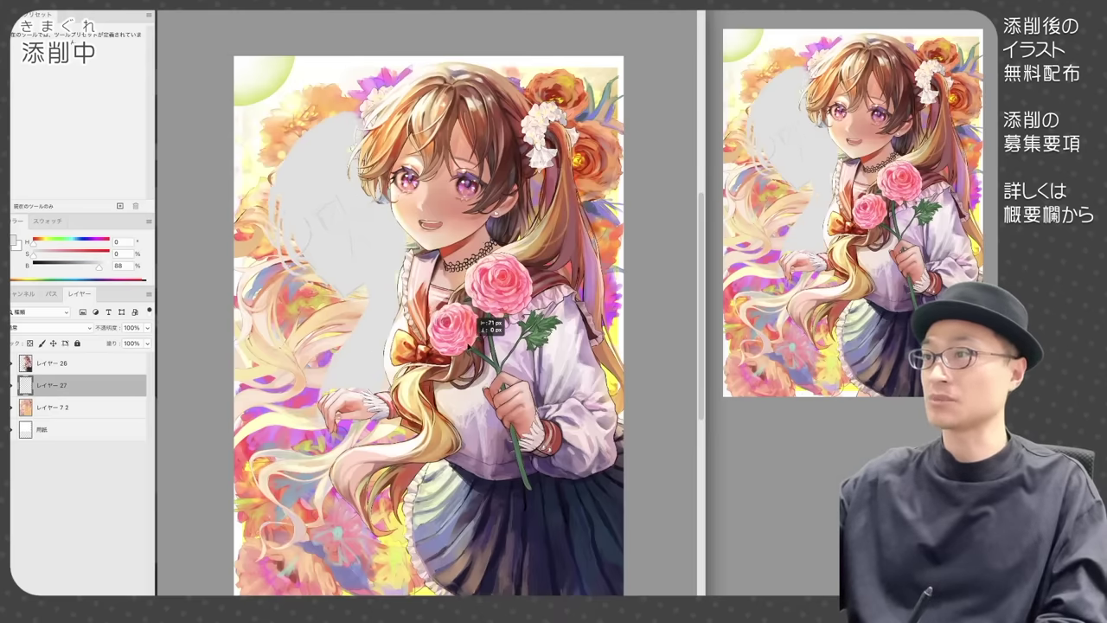
left_click(59, 366, "shift")
mouse_move(508, 416)
left_mouse_down()
mouse_move(482, 405)
mouse_move(489, 476)
mouse_move(493, 407)
left_mouse_up()
key("b")
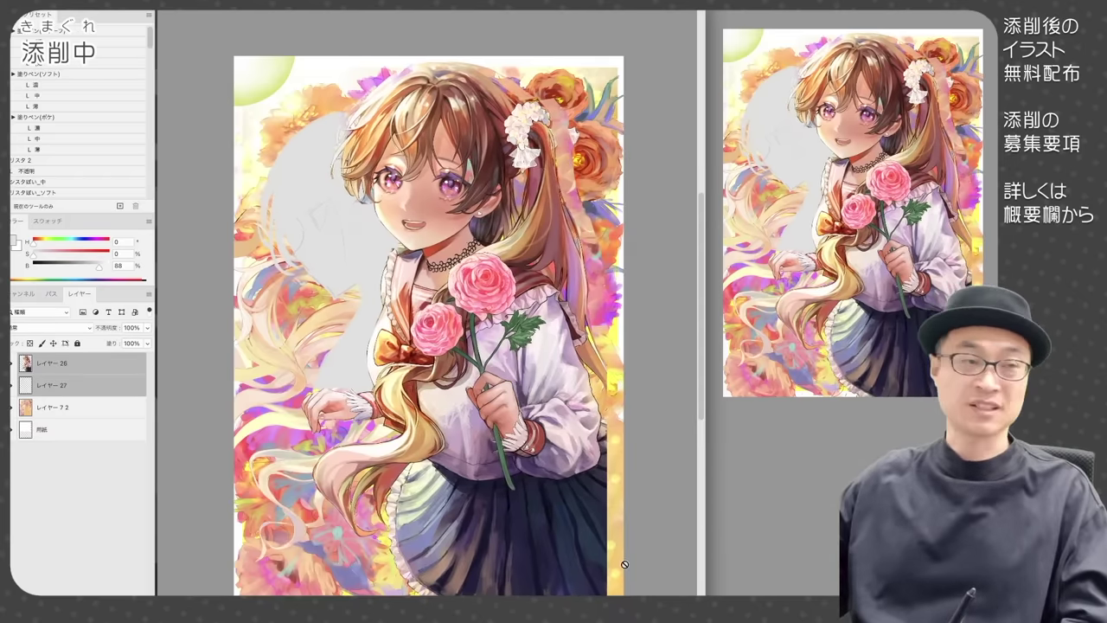
On a new layer, extend the dark blue skirt into the gap along the canvas's right edge
left_click(52, 385)
key("super+shift+alt+n")
left_click(598, 478, "alt")
left_click_drag(610, 433, 615, 594)
left_click(609, 441, "alt")
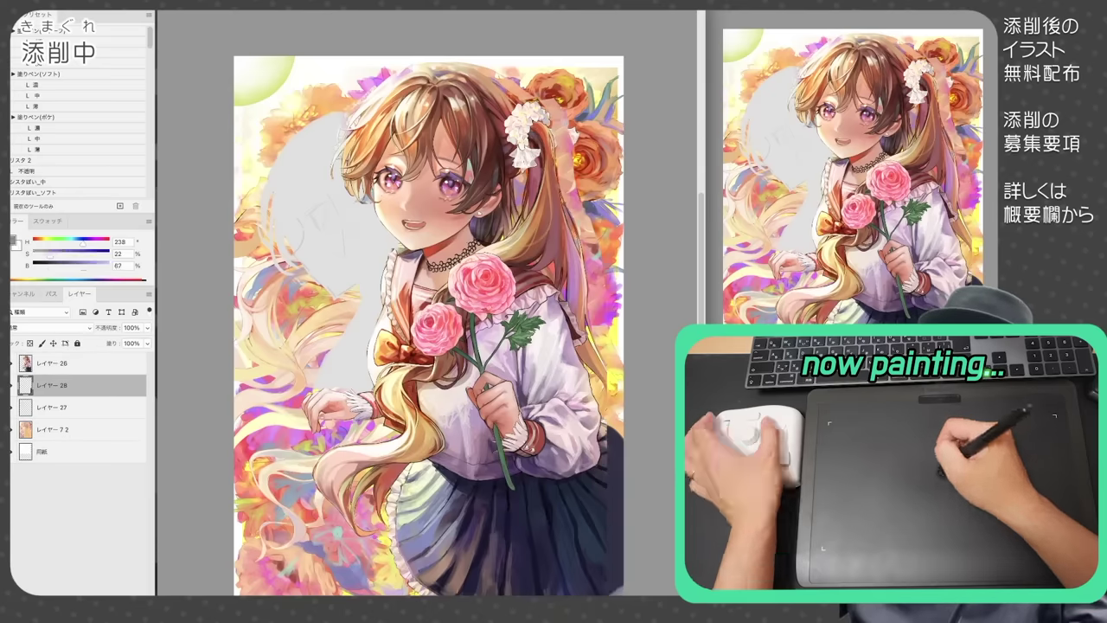
left_click(612, 467, "alt")
left_click(608, 439, "alt")
left_click_drag(616, 471, 610, 435)
left_click(611, 435, "super")
right_click(609, 434, "super")
left_click(642, 440)
Paint the missing hair tip above the skirt near the right canvas edge and merge the patch with the girl's layer
left_click(430, 437, "alt")
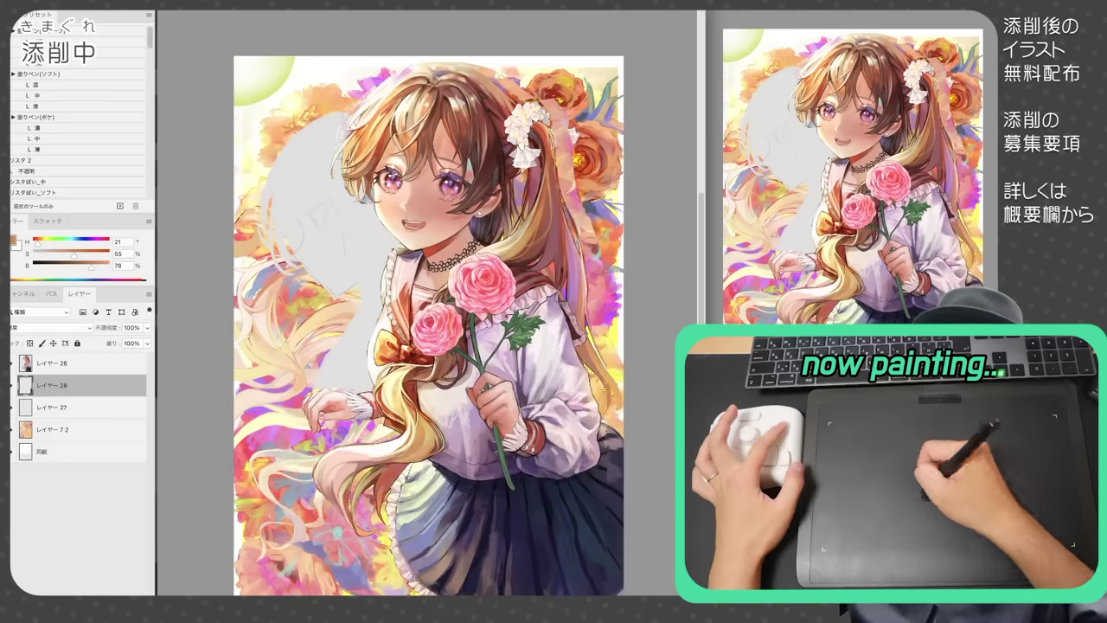
left_click_drag(606, 391, 614, 415)
left_click(74, 369)
key("super+e")
left_click(611, 405, "alt")
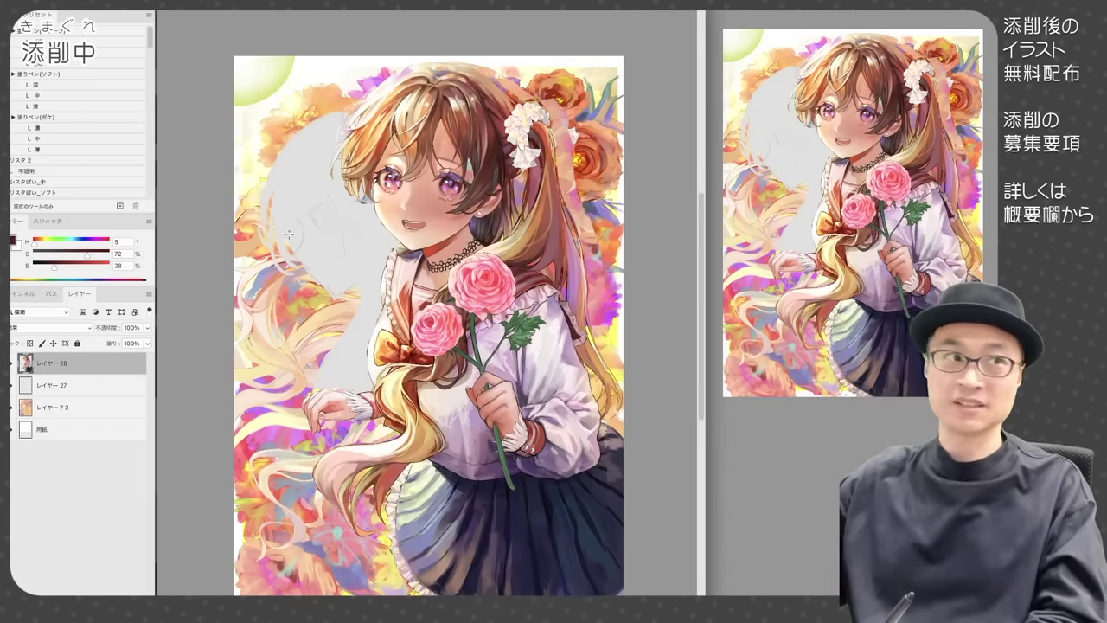
On a new layer above the grey silhouette, sketch the second character's face profile, neck and shoulder lines in black
key("alt+bracketleft")
key("d")
key("super+shift+alt+n")
mouse_move(299, 226)
left_mouse_down()
mouse_move(304, 268)
mouse_move(370, 290)
mouse_move(316, 377)
left_mouse_up()
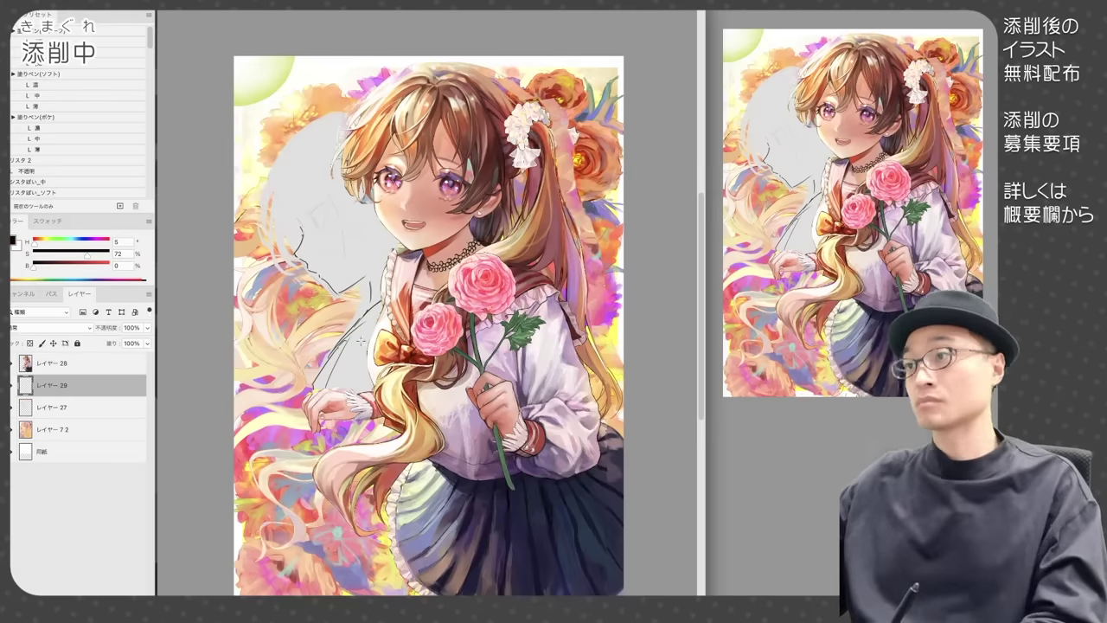
mouse_move(304, 179)
left_mouse_down()
mouse_move(313, 246)
mouse_move(329, 206)
mouse_move(321, 232)
mouse_move(334, 214)
mouse_move(331, 264)
left_mouse_up()
left_click_drag(342, 225, 363, 303)
mouse_move(372, 251)
left_mouse_down()
mouse_move(358, 327)
mouse_move(330, 380)
left_mouse_up()
Sketch the second character's hair outline and loose strands around the head in black
left_click_drag(296, 232, 287, 247)
left_click_drag(303, 128, 268, 203)
left_click_drag(345, 111, 273, 178)
mouse_move(277, 173)
left_mouse_down()
mouse_move(273, 241)
mouse_move(308, 272)
left_mouse_up()
mouse_move(266, 176)
left_mouse_down()
mouse_move(260, 219)
mouse_move(277, 260)
left_mouse_up()
left_click_drag(268, 259, 303, 289)
left_click_drag(261, 209, 269, 256)
left_click_drag(302, 133, 300, 171)
mouse_move(294, 195)
left_mouse_down()
mouse_move(289, 220)
mouse_move(299, 246)
mouse_move(314, 249)
left_mouse_up()
Sketch the second character's eye and glasses in black on a separate new layer
key("super+shift+alt+n")
mouse_move(313, 218)
left_mouse_down()
mouse_move(344, 210)
mouse_move(341, 222)
left_mouse_up()
left_click_drag(315, 223, 294, 274)
Touch up the grey silhouette beneath the sketch where it meets the girl's hair, using the sampled light grey and the eraser
key("alt+[")
key("alt+[")
left_click(313, 265, "alt")
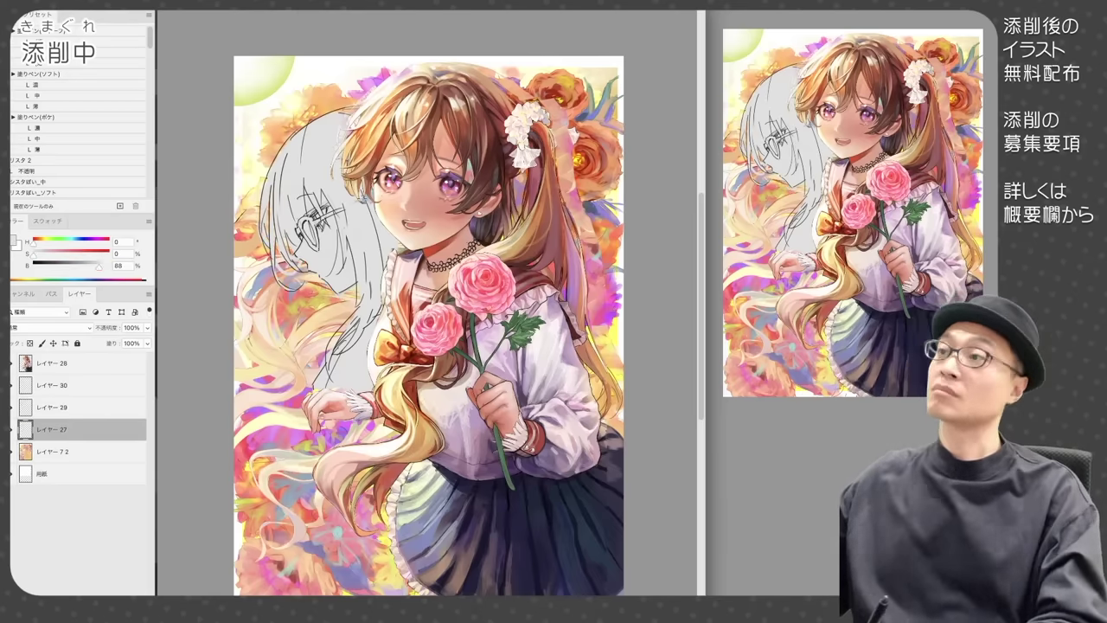
left_click_drag(335, 113, 358, 107)
key("alt+.")
key("e")
left_click_drag(363, 202, 370, 196)
key("alt+[")
key("alt+[")
key("alt+[")
key("b")
key("alt+]")
key("alt+]")
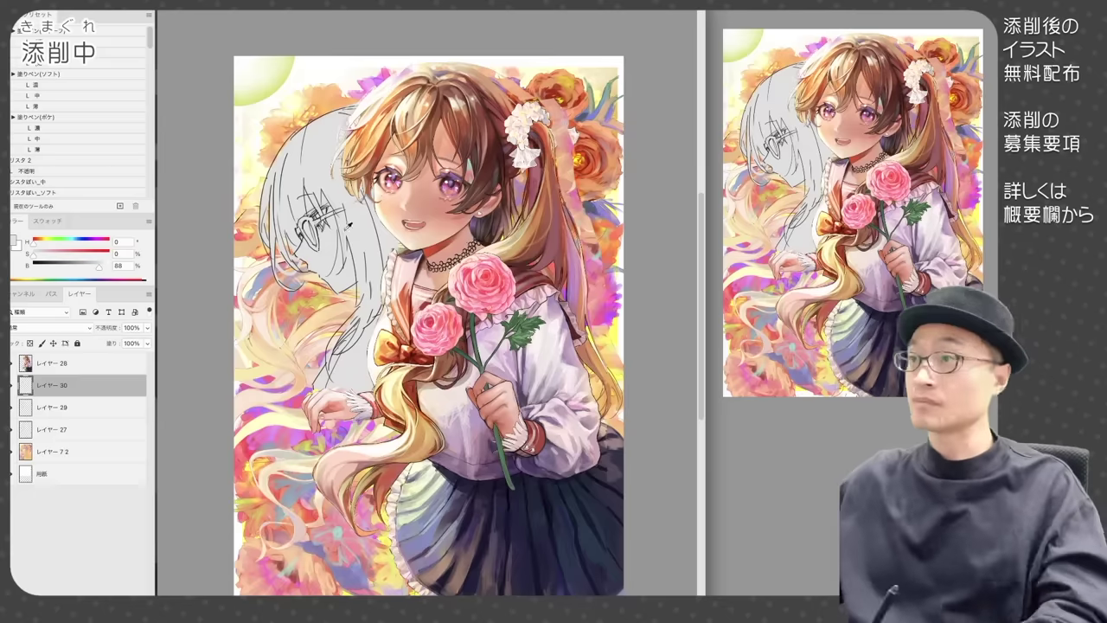
On a new layer above the grey silhouette, block in the second character's raised hand and forearm in light grey
left_click(69, 429)
key("super+shift+alt+n")
mouse_move(285, 328)
left_mouse_down()
mouse_move(295, 308)
mouse_move(276, 291)
mouse_move(298, 303)
mouse_move(280, 285)
left_mouse_up()
left_click(296, 285, "alt")
key("e")
key("b")
left_click_drag(298, 353, 318, 393)
Merge the eye and glasses sketch into the hair and face line layer
key("b")
left_click(23, 394)
key("super+e")
On a new layer, outline the second character's raised hand, cuff and arm in black
key("super+shift+alt+n")
key("d")
mouse_move(256, 298)
left_mouse_down()
mouse_move(268, 275)
mouse_move(261, 304)
mouse_move(296, 316)
left_mouse_up()
mouse_move(275, 306)
left_mouse_down()
mouse_move(265, 315)
mouse_move(279, 323)
left_mouse_up()
left_click_drag(259, 323, 286, 349)
left_click_drag(281, 334, 304, 325)
mouse_move(285, 279)
left_mouse_down()
mouse_move(308, 304)
mouse_move(294, 374)
left_mouse_up()
left_click_drag(293, 380, 296, 441)
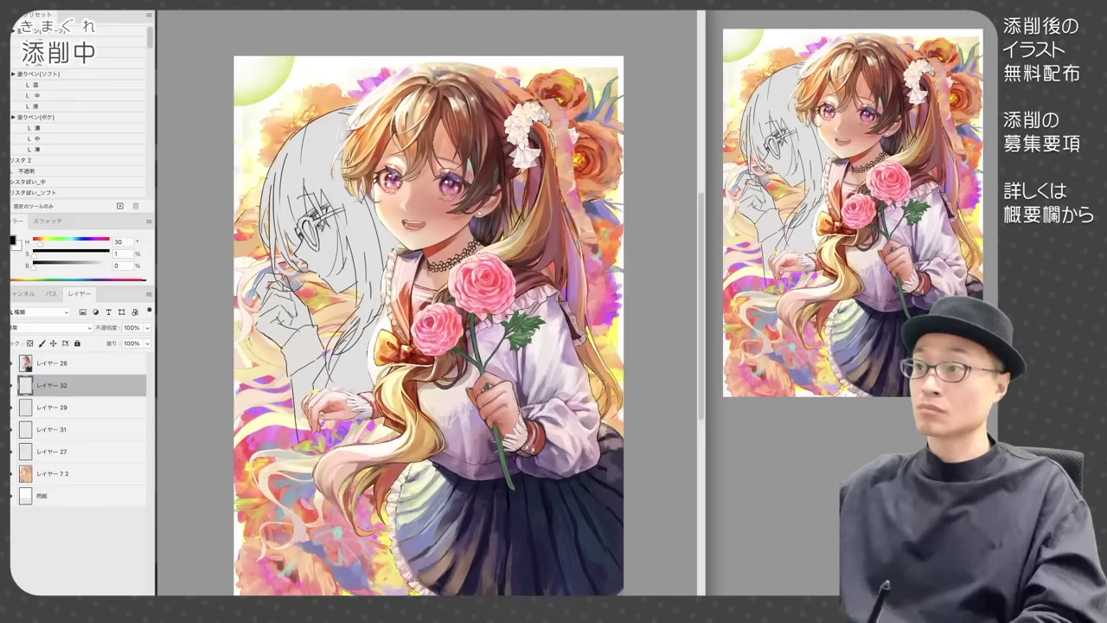
Retouch the area around the girl's lowered hand on her layer with sampled colours and the eraser
left_click_drag(320, 356, 320, 373)
left_click(333, 389, "super")
left_click(337, 407, "alt")
left_click_drag(323, 443, 355, 423)
mouse_move(354, 437)
left_mouse_down()
mouse_move(394, 422)
mouse_move(325, 446)
left_mouse_up()
key("bracketleft")
left_click(306, 418, "super")
key("e")
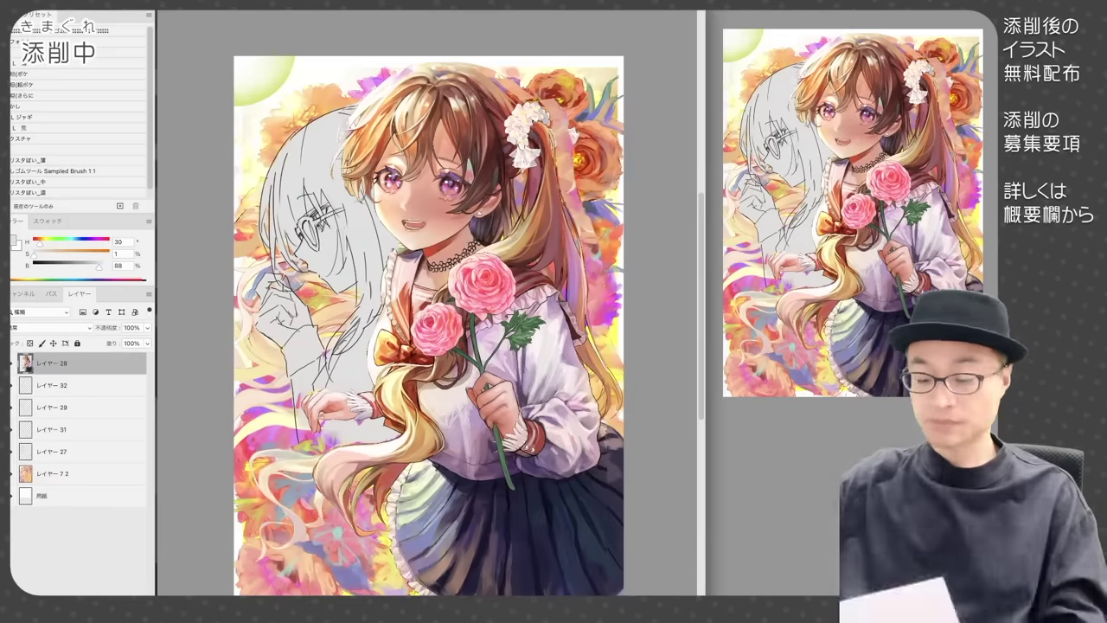
key("alt+[")
key("alt+[")
key("alt+[")
key("b")
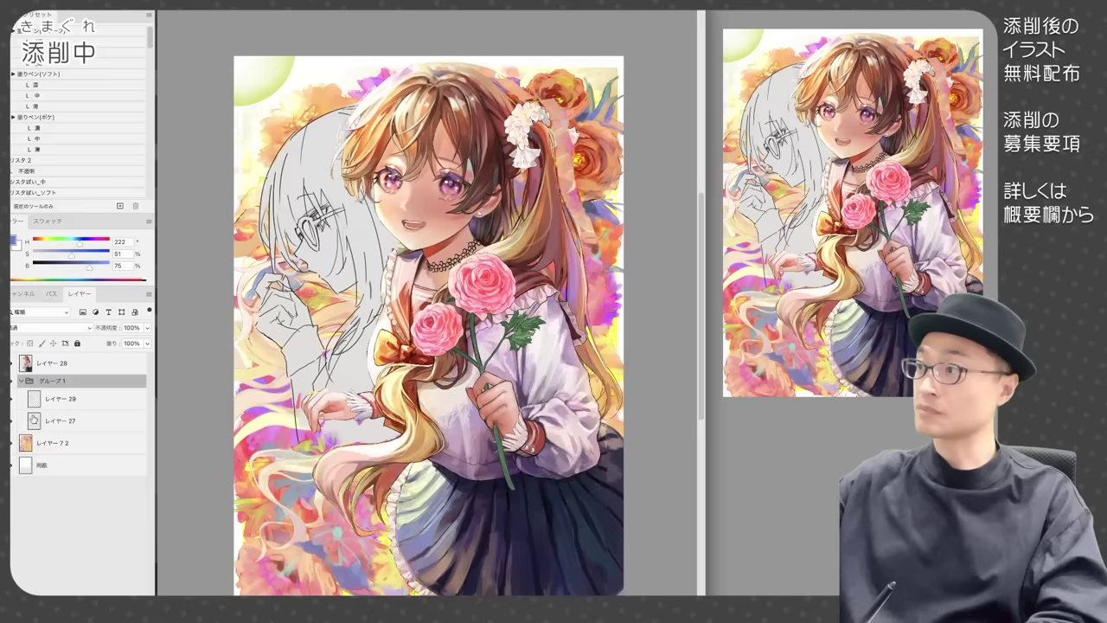
Recolour the second character's grey silhouette with blue (H 222, S 50, B 75) and lock the layer's transparent pixels
left_click(33, 421)
key("alt+shift+BackSpace")
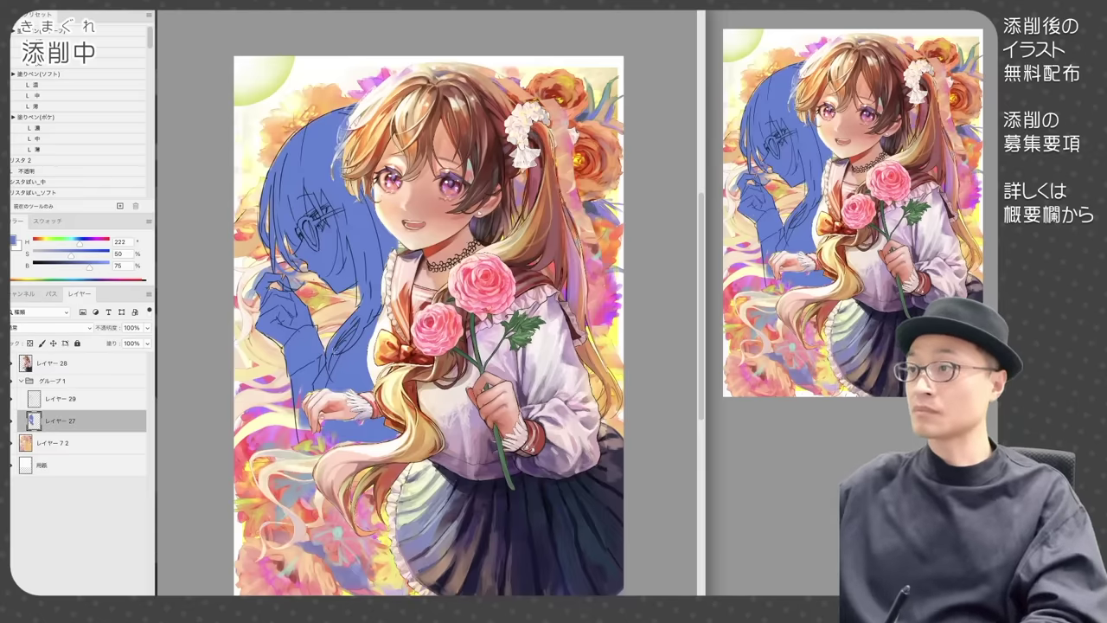
key("/")
Paint light blue in the second character's glasses lens and add blue tones to the forearm sleeve
mouse_move(306, 223)
left_mouse_down()
mouse_move(315, 243)
mouse_move(332, 208)
mouse_move(372, 341)
mouse_move(344, 386)
mouse_move(299, 396)
left_mouse_up()
left_click(303, 338, "alt")
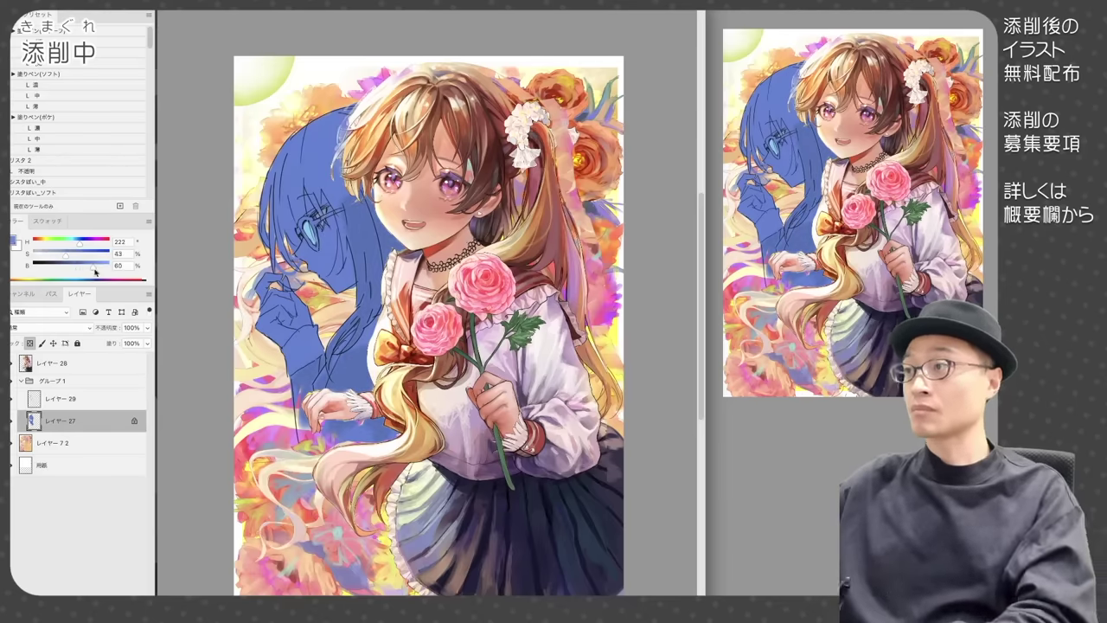
left_click_drag(308, 332, 293, 368)
Shade the second character's hair and face with sampled blue tones
left_click(328, 138, "alt")
left_click_drag(353, 117, 292, 181)
mouse_move(339, 148)
left_mouse_down()
mouse_move(319, 211)
mouse_move(273, 251)
left_mouse_up()
left_click_drag(299, 225, 294, 251)
left_click_drag(344, 223, 339, 255)
mouse_move(306, 216)
left_mouse_down()
mouse_move(297, 249)
mouse_move(335, 291)
left_mouse_up()
left_click(321, 211, "alt")
left_click(302, 244, "alt")
Add blue tonal strokes to the second character's raised hand and individual hair strands
left_click_drag(265, 275, 258, 289)
left_click_drag(259, 294, 271, 320)
left_click_drag(296, 134, 270, 182)
left_click_drag(288, 154, 280, 178)
left_click_drag(324, 119, 287, 207)
left_click_drag(356, 104, 321, 122)
left_click_drag(268, 172, 259, 220)
mouse_move(278, 168)
left_mouse_down()
mouse_move(268, 209)
mouse_move(280, 229)
mouse_move(292, 180)
mouse_move(280, 192)
left_mouse_up()
left_click(296, 164, "alt")
left_click_drag(363, 270, 358, 290)
Paint blue shading over the second character's torso, lower hair and sleeve
left_click(404, 293, "alt")
left_click_drag(397, 421, 372, 439)
left_click_drag(371, 359, 353, 389)
left_click_drag(320, 389, 334, 361)
left_click_drag(313, 334, 289, 350)
left_click(301, 341, "alt")
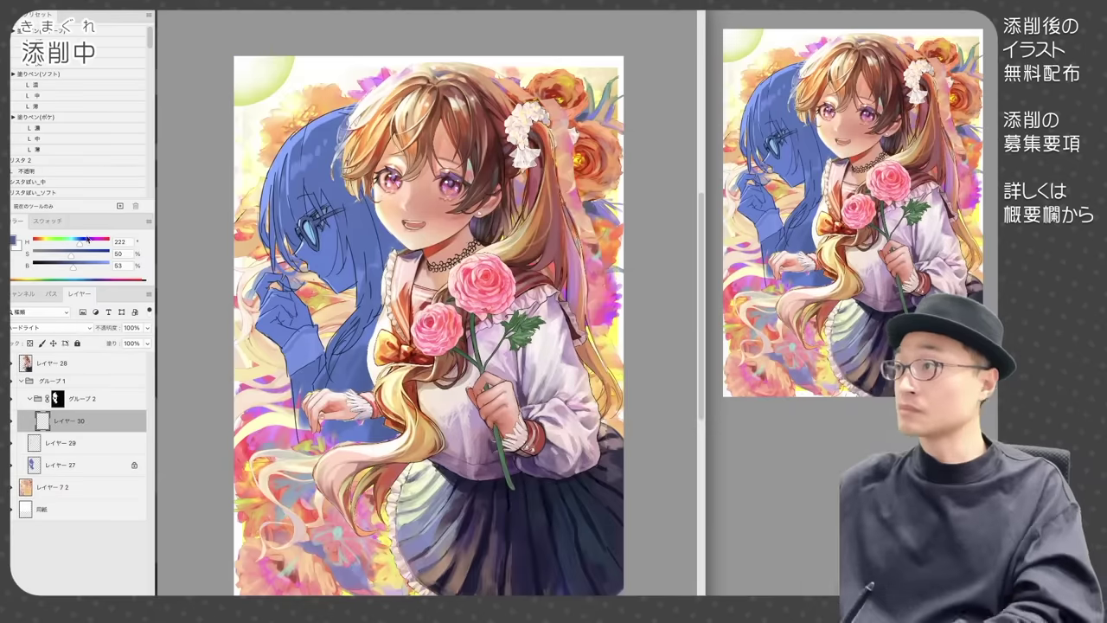
Set the colour to teal (H 186, S 50, B 65) and glaze it over the second character's head and hand on the hard light layer
left_click(72, 240)
left_click(82, 264)
left_click_drag(333, 122, 294, 367)
right_click(372, 271)
double_click(665, 462)
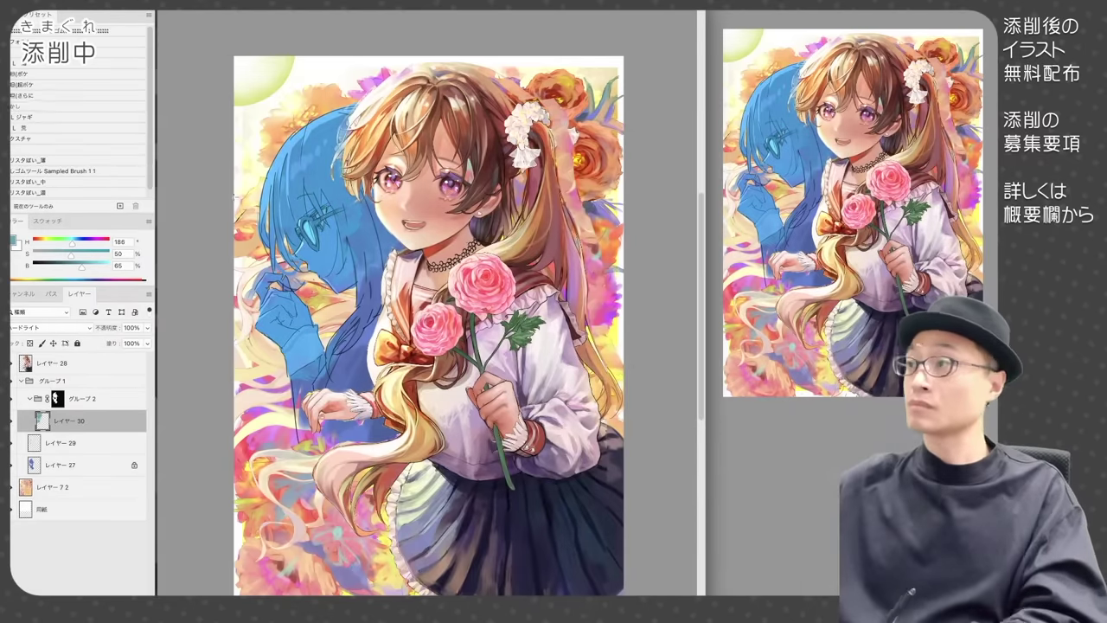
Tone down the teal glaze over the second character's back hair and neck, and choose the 塗りペン(ソフト) brush preset
key("b")
left_click_drag(376, 220, 342, 337)
key("b")
left_click(39, 74)
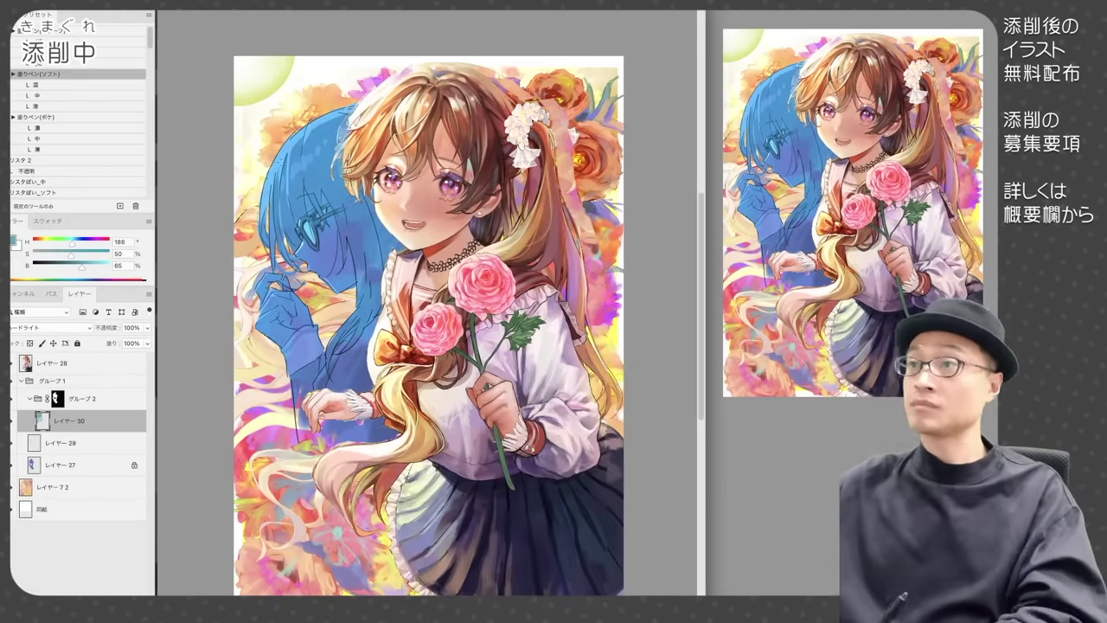
On a new layer, add small pale strokes at the second character's glasses and fingertips, and toggle the teal layer to compare
key("ctrl+shift+alt+n")
left_click_drag(310, 201, 327, 228)
key("[")
left_click_drag(296, 298, 302, 314)
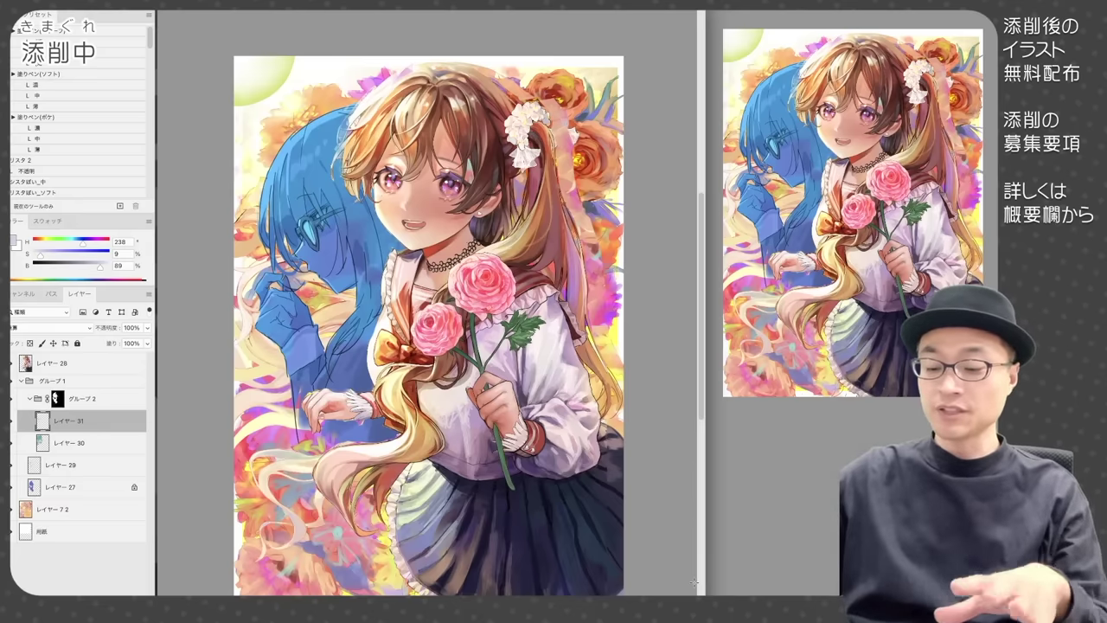
left_click(11, 443)
left_click(12, 442)
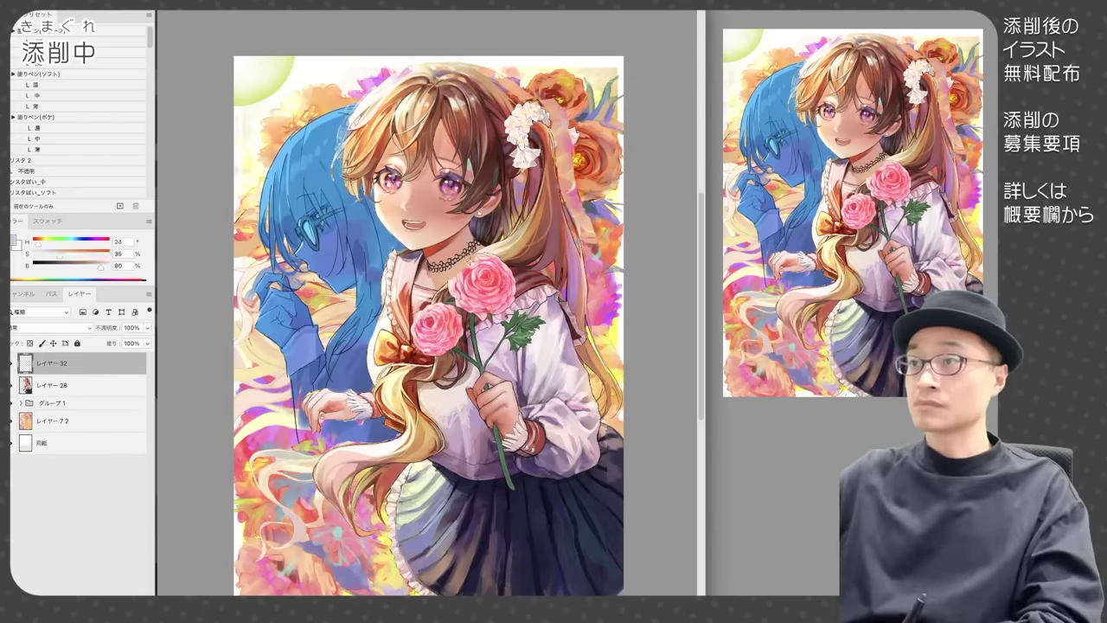
Paint out the two roses over the main girl's chest with sampled hair and uniform colours
left_click(533, 282, "alt")
mouse_move(502, 275)
left_mouse_down()
mouse_move(454, 307)
mouse_move(451, 286)
mouse_move(514, 281)
mouse_move(420, 353)
mouse_move(474, 298)
left_mouse_up()
left_click(503, 251, "alt")
left_click(525, 282, "alt")
left_click(484, 294, "alt")
left_click(444, 337, "alt")
left_click(467, 304, "alt")
left_click(407, 345, "alt")
key("ctrl+d")
On a new layer, paint the uniform details beside the bow and lock the layer's transparent pixels
key("ctrl+shift+alt+n")
left_click(472, 333, "alt")
mouse_move(422, 344)
left_mouse_down()
mouse_move(517, 280)
mouse_move(474, 306)
mouse_move(472, 341)
mouse_move(541, 315)
mouse_move(480, 370)
mouse_move(459, 367)
left_mouse_up()
key("slash")
left_click(519, 281, "alt")
On the layer below, paint out the rose stem over the blouse and skirt and touch up the collar with sampled colours
key("alt+bracketleft")
left_click(481, 339, "alt")
left_click(474, 363, "alt")
left_click(515, 465, "alt")
left_click(516, 467, "alt")
left_click_drag(514, 486, 504, 462)
left_click(504, 452, "alt")
mouse_move(503, 458)
left_mouse_down()
mouse_move(494, 429)
mouse_move(506, 453)
left_mouse_up()
left_click(502, 446, "alt")
mouse_move(512, 344)
left_mouse_down()
mouse_move(531, 310)
mouse_move(452, 350)
mouse_move(487, 275)
mouse_move(443, 332)
mouse_move(419, 342)
mouse_move(475, 258)
left_mouse_up()
left_click(505, 307, "alt")
left_click(507, 305, "alt")
left_click(466, 351, "alt")
On a new layer, extend the main girl's golden ponytail lock down over the collar with sampled hair colours
key("ctrl+shift+alt+n")
left_click(485, 281, "alt")
left_click(459, 285, "alt")
key("ctrl+bracketright")
left_click(440, 303, "alt")
left_click(433, 307, "alt")
left_click(463, 308, "alt")
left_click_drag(462, 308, 451, 346)
left_click(470, 301, "ctrl")
Add light and shadow strands to the ponytail lock between the shoulder and the bow
left_click(481, 286, "alt")
left_click(484, 282, "alt")
left_click(456, 272, "ctrl")
left_click_drag(456, 271, 428, 344)
left_click_drag(443, 296, 424, 317)
left_click(476, 282, "alt")
mouse_move(473, 290)
left_mouse_down()
mouse_move(502, 263)
mouse_move(458, 299)
left_mouse_up()
left_click(453, 271, "alt")
mouse_move(450, 268)
left_mouse_down()
mouse_move(434, 289)
mouse_move(438, 342)
left_mouse_up()
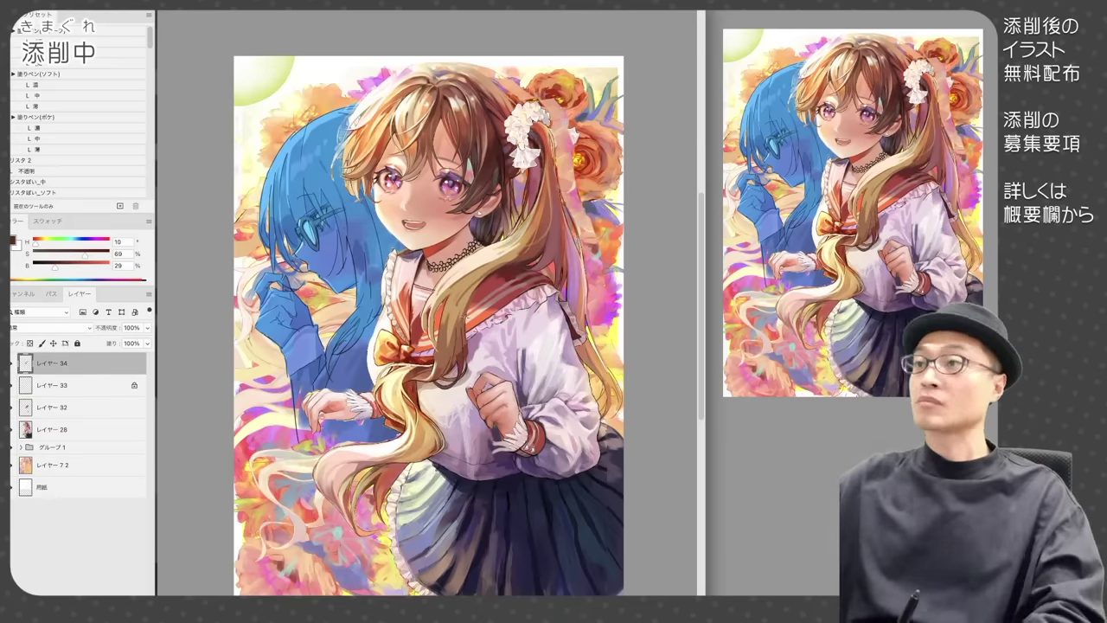
On a new layer, draw dark navy glasses (H 240, S 54, B 15) in front of the main girl's chest, held at her hand
left_click(424, 315, "alt")
left_click(425, 319, "alt")
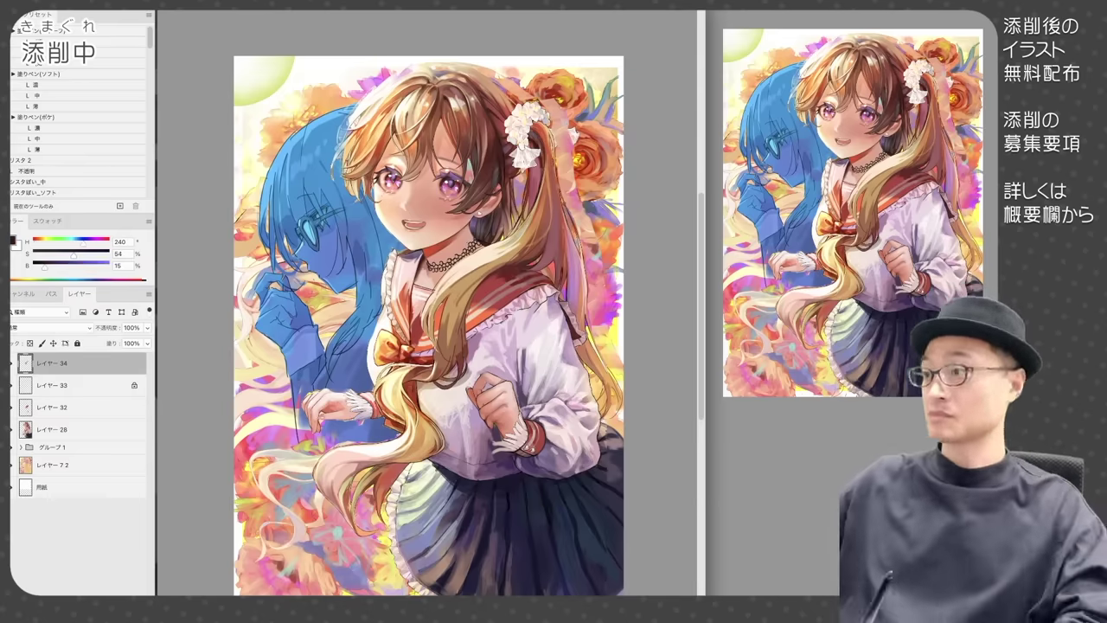
key("super+shift+alt+n")
mouse_move(440, 315)
left_mouse_down()
mouse_move(493, 373)
mouse_move(464, 340)
mouse_move(465, 386)
left_mouse_up()
mouse_move(429, 341)
left_mouse_down()
mouse_move(440, 351)
mouse_move(426, 327)
mouse_move(445, 351)
left_mouse_up()
mouse_move(446, 356)
left_mouse_down()
mouse_move(471, 389)
mouse_move(458, 348)
left_mouse_up()
mouse_move(484, 353)
left_mouse_down()
mouse_move(497, 378)
mouse_move(456, 445)
left_mouse_up()
On another new layer, paint the main girl's fingers around the glasses frame with sampled colours
key("super+shift+alt+n")
left_click(489, 391, "alt")
mouse_move(484, 398)
left_mouse_down()
mouse_move(474, 412)
mouse_move(469, 386)
mouse_move(468, 401)
mouse_move(486, 389)
mouse_move(465, 415)
left_mouse_up()
key("alt+bracketleft")
key("alt+bracketleft")
left_click(481, 387, "alt")
key("alt+bracketright")
key("alt+bracketright")
left_click(476, 389, "alt")
left_click(477, 382, "alt")
left_click(474, 377, "alt")
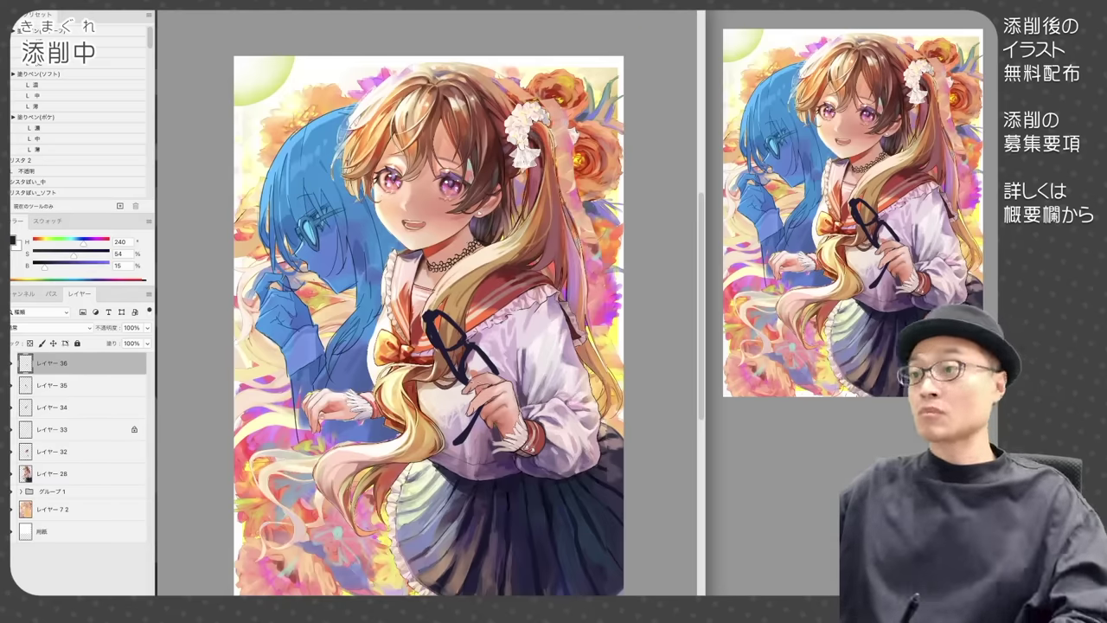
left_click_drag(472, 373, 478, 365)
Lock the glasses layer's transparency and recolour the frame light blue (H 206, S 59, B 96), sampled from the second character's glasses
key("alt+bracketleft")
left_click(450, 325, "alt")
key("slash")
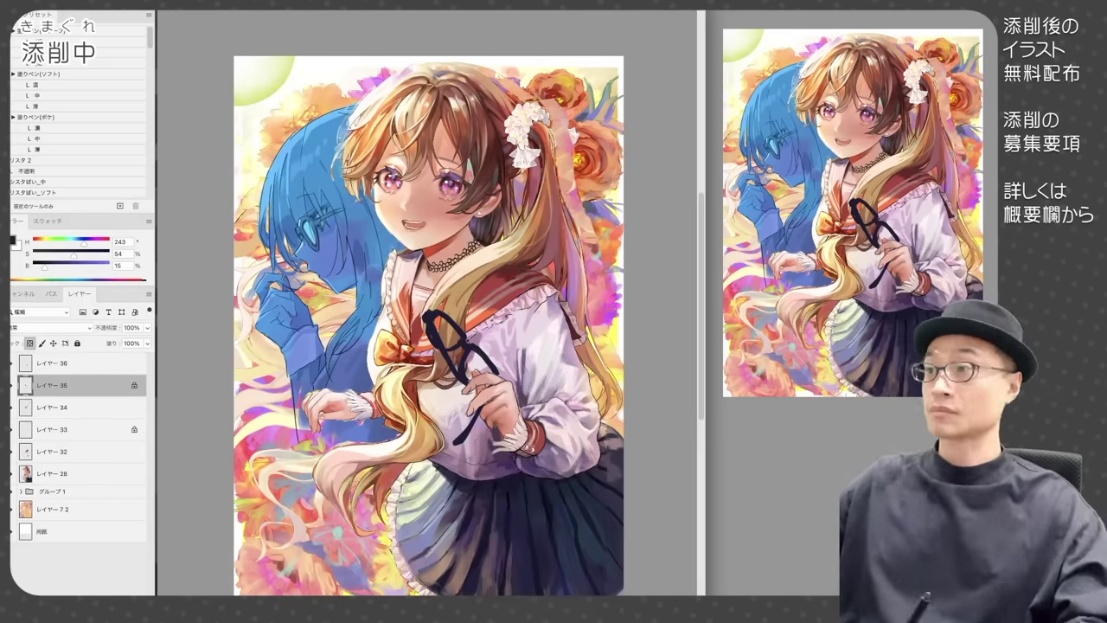
left_click(308, 228, "alt")
left_click_drag(433, 316, 485, 377)
scroll(490, 374, "up", 1)
mouse_move(433, 296)
left_mouse_down()
mouse_move(491, 358)
mouse_move(467, 445)
mouse_move(451, 461)
left_mouse_up()
left_click(414, 294, "alt")
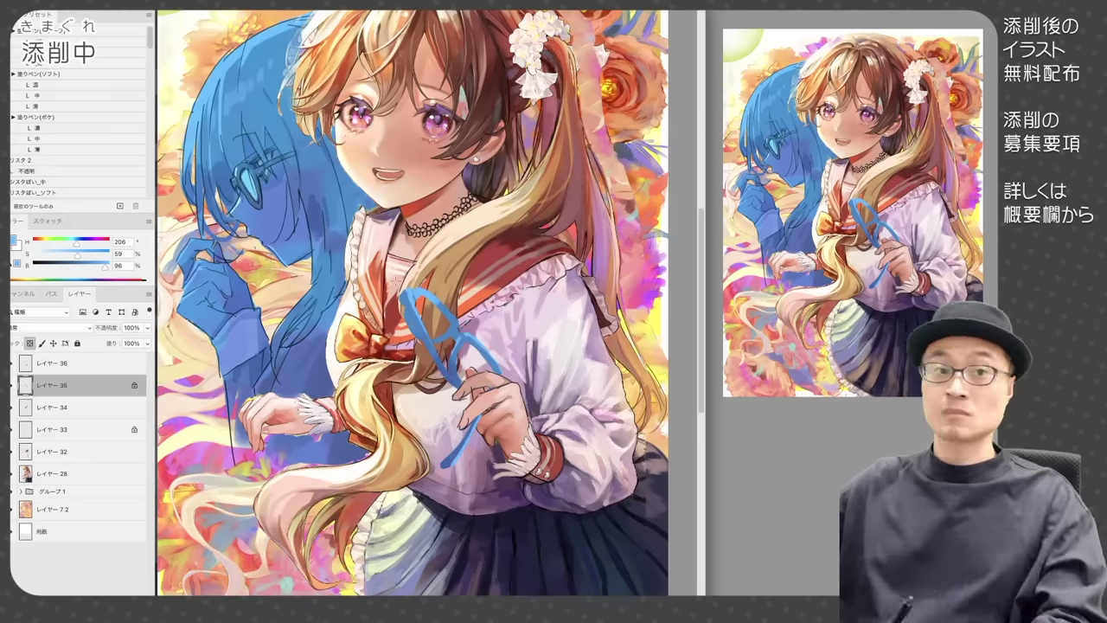
On a new layer, outline the blue glasses with black lines and refine the rim with sampled blue
key("ctrl+shift+alt+n")
key("d")
left_click_drag(413, 290, 440, 362)
mouse_move(401, 299)
left_mouse_down()
mouse_move(432, 361)
mouse_move(457, 331)
mouse_move(415, 332)
left_mouse_up()
mouse_move(434, 338)
left_mouse_down()
mouse_move(453, 342)
mouse_move(465, 381)
left_mouse_up()
left_click_drag(460, 334, 501, 380)
left_click_drag(479, 417, 442, 465)
left_click_drag(451, 358, 460, 380)
key("alt+bracketleft")
left_click(414, 294, "alt")
mouse_move(422, 291)
left_mouse_down()
mouse_move(450, 313)
mouse_move(408, 325)
left_mouse_up()
left_click(413, 299, "alt")
left_click_drag(450, 363, 451, 387)
On a new layer, paint a pale glaze on the glasses' lenses, erase the excess, and use hard light at 77% opacity
key("ctrl+shift+alt+n")
left_click(433, 407, "alt")
left_click_drag(421, 325, 485, 389)
key("e")
left_click_drag(109, 328, 89, 328)
key("b")
key("ctrl+minus")
left_click_drag(497, 504, 495, 493)
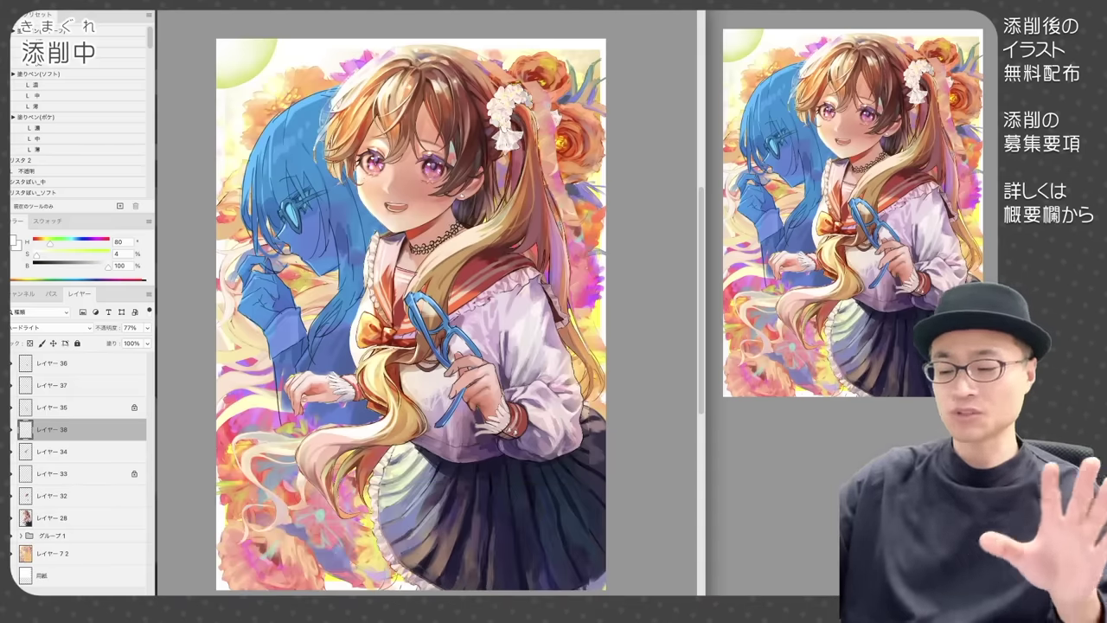
key("ctrl+plus")
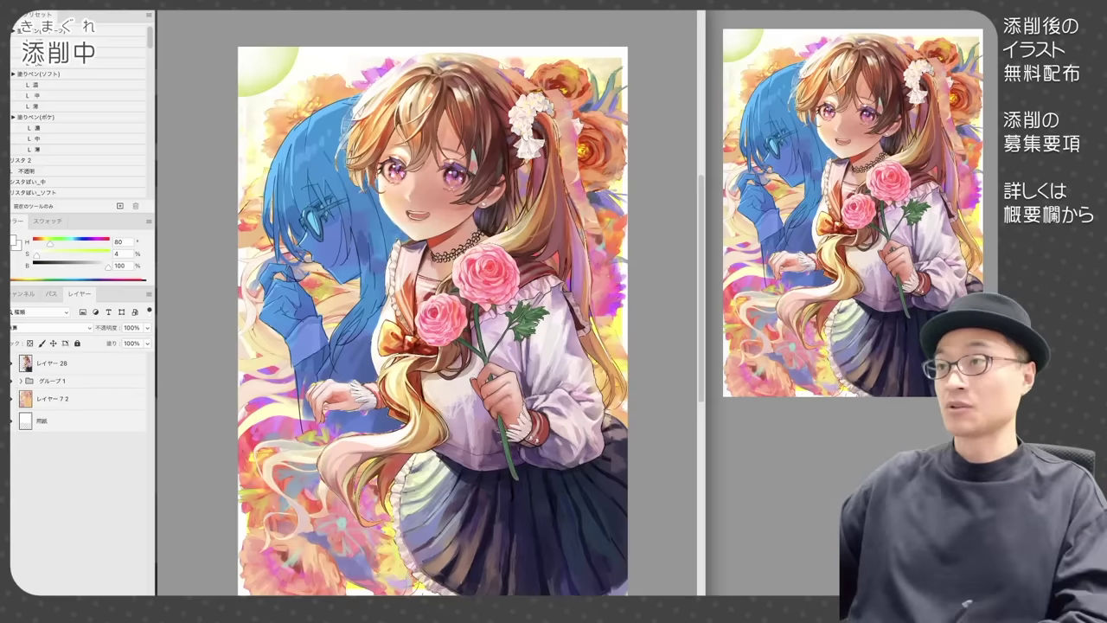
key("super+z")
key("super+shift+z")
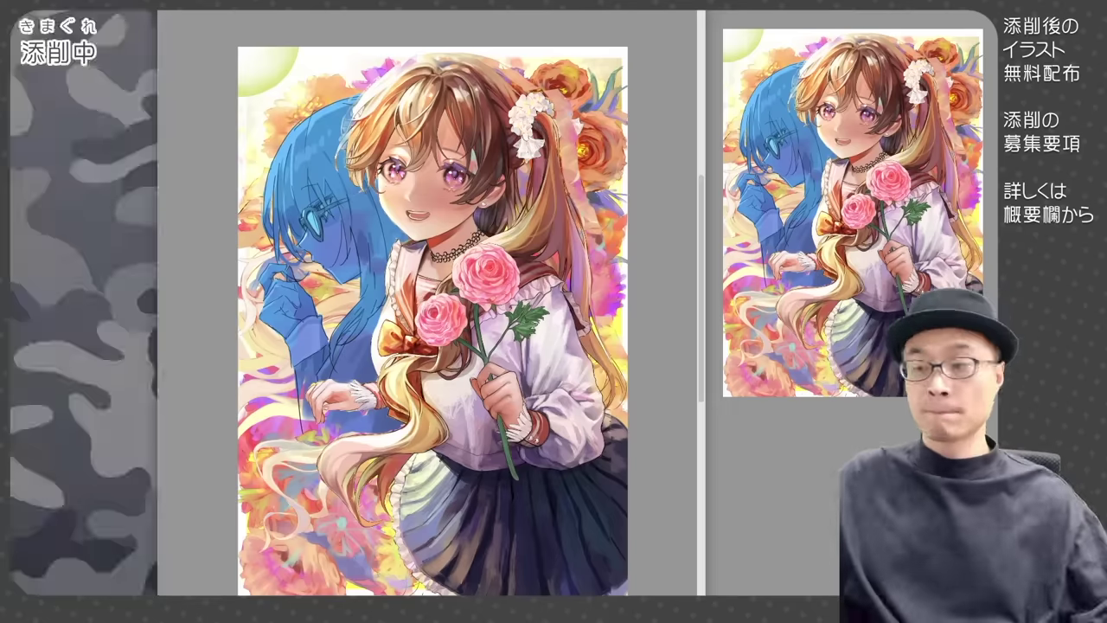
Paint pale hair strands streaming from beside the main girl's face across the second character's torso and raised hand
left_click_drag(372, 204, 360, 264)
mouse_move(399, 211)
left_mouse_down()
mouse_move(373, 264)
mouse_move(293, 349)
left_mouse_up()
left_click(380, 251, "alt")
mouse_move(384, 252)
left_mouse_down()
mouse_move(349, 308)
mouse_move(279, 346)
left_mouse_up()
left_click_drag(363, 307, 290, 359)
mouse_move(415, 285)
left_mouse_down()
mouse_move(329, 333)
mouse_move(333, 368)
left_mouse_up()
left_click_drag(381, 316, 346, 381)
mouse_move(389, 426)
left_mouse_down()
mouse_move(298, 406)
mouse_move(346, 433)
left_mouse_up()
mouse_move(389, 229)
left_mouse_down()
mouse_move(342, 281)
mouse_move(361, 246)
left_mouse_up()
left_click_drag(373, 206, 353, 258)
left_click_drag(290, 355, 270, 398)
left_click_drag(329, 323, 269, 344)
Add near-white strands to the outer edge of the main girl's hair on レイヤー 28
left_click(87, 363)
left_click(351, 107, "alt")
left_click_drag(354, 112, 344, 168)
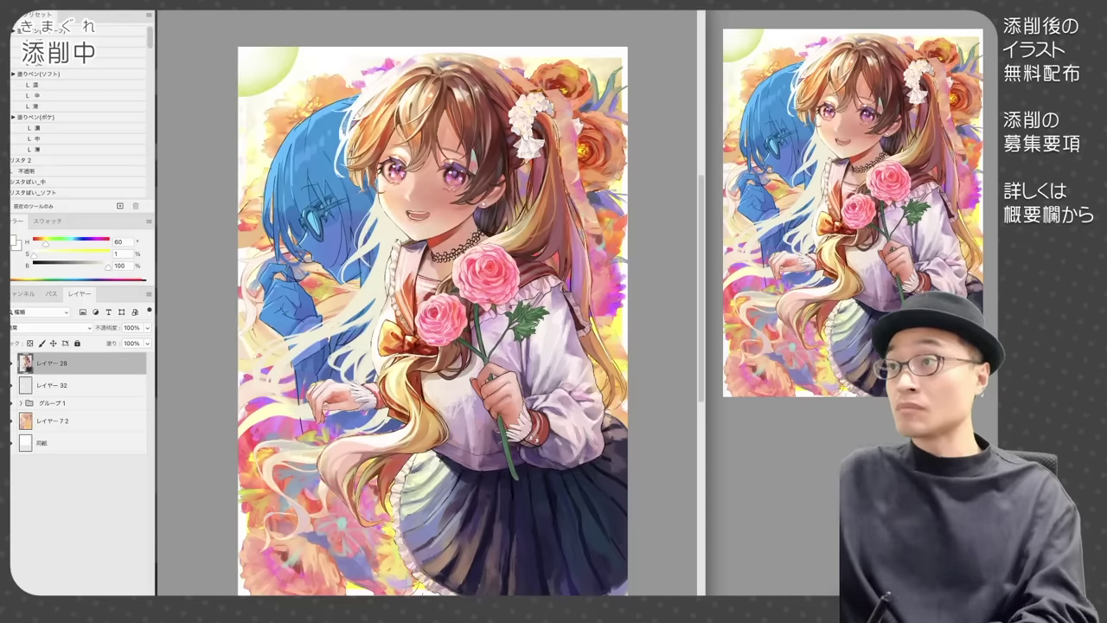
On レイヤー 32, tint and shade the streaming strands with sampled golden and pale tones, with transparent pixels locked
left_click(78, 385)
left_click(394, 226, "alt")
left_click_drag(370, 341, 334, 381)
left_click_drag(377, 315, 358, 380)
left_click(372, 344, "alt")
left_click(365, 348, "alt")
left_click(394, 239, "alt")
left_click(374, 241, "alt")
left_click_drag(371, 195, 378, 223)
left_click(380, 212, "alt")
left_click_drag(361, 286, 329, 320)
left_click_drag(325, 334, 256, 372)
left_click(383, 225, "alt")
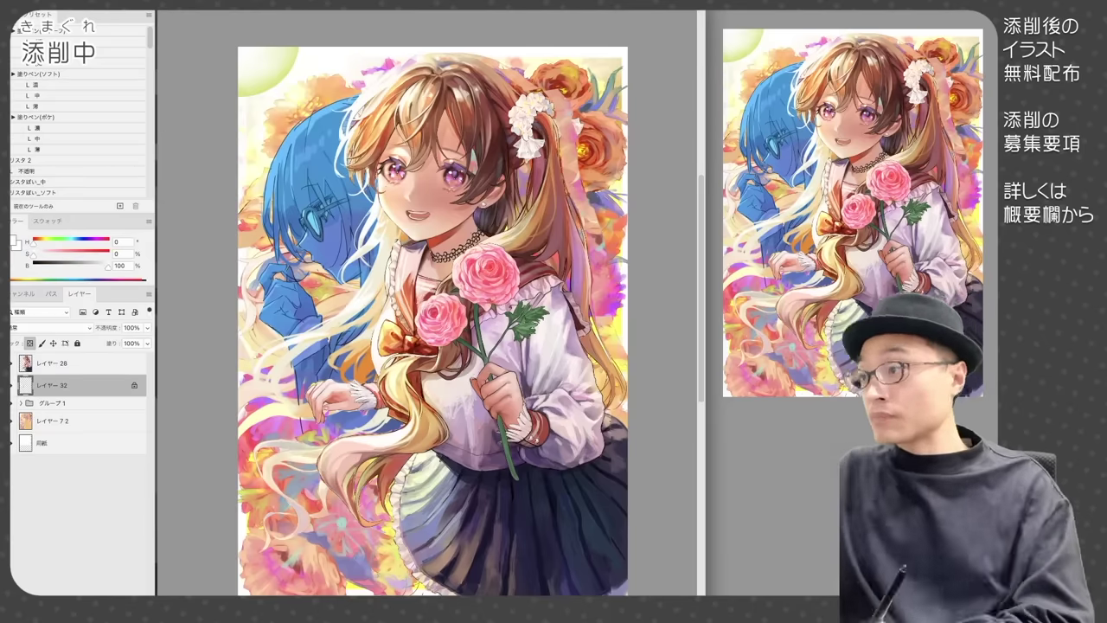
On a new layer above レイヤー 32, add fine strand ends over the second character's arm and the background flowers
key("ctrl+shift+n")
left_click(373, 242, "alt")
mouse_move(294, 366)
left_mouse_down()
mouse_move(266, 406)
mouse_move(268, 379)
left_mouse_up()
left_click_drag(282, 406, 246, 419)
left_click_drag(365, 301, 341, 325)
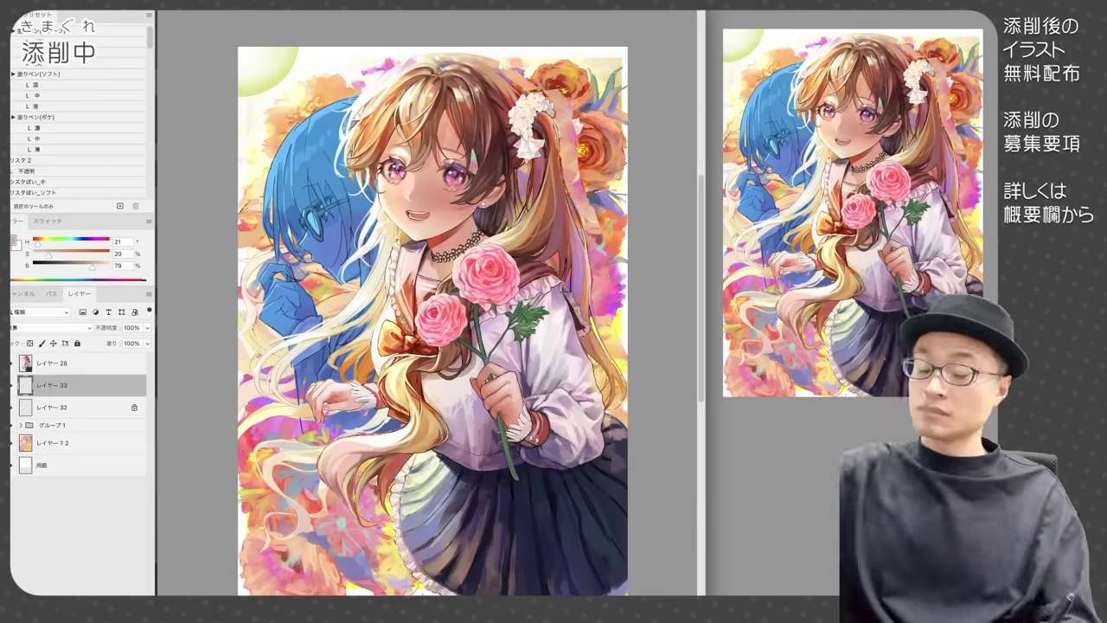
scroll(430, 321, "down", 1)
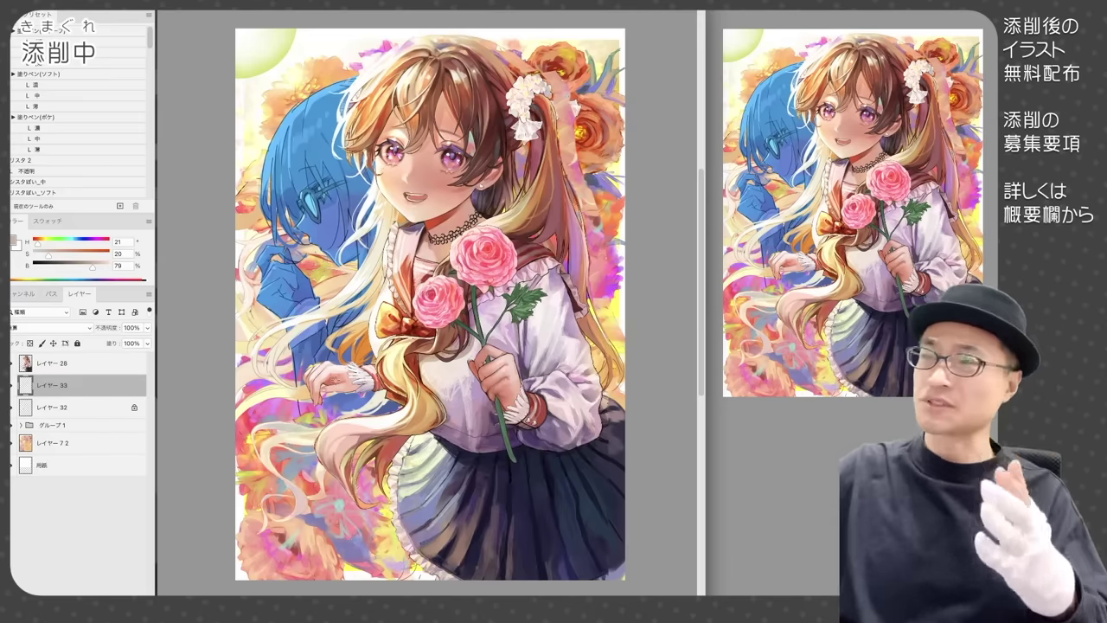
On a new layer above レイヤー 28, touch up the lower eyelid lines of both eyes using the 塗りペン(ソフト) preset and sampled colours
left_click(78, 363)
key("super+shift+alt+n")
left_click_drag(442, 147, 536, 147)
left_click(42, 95)
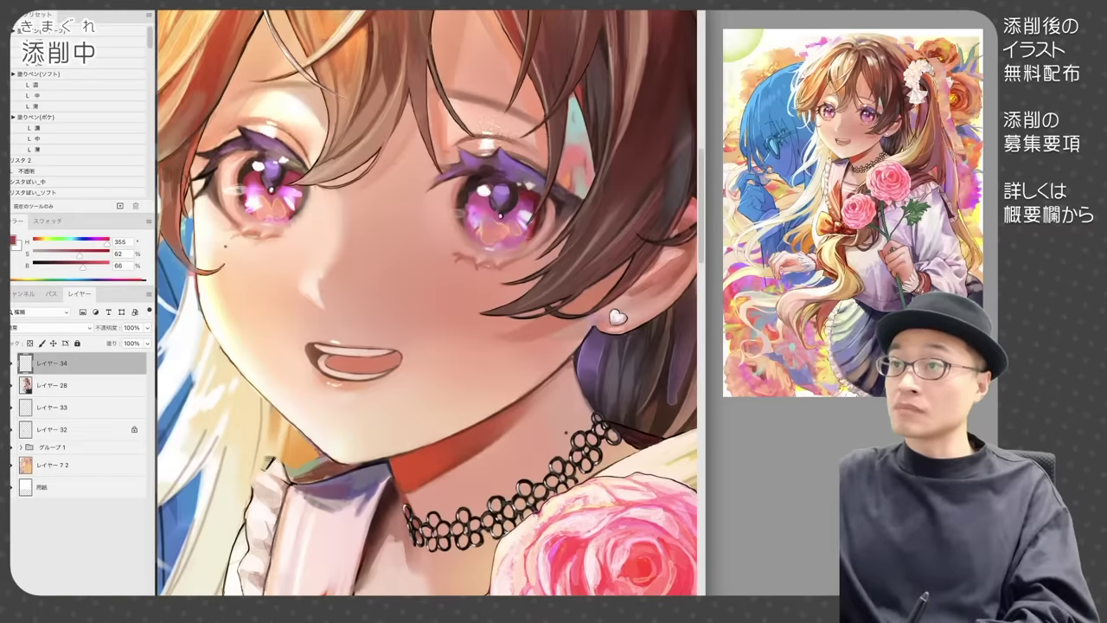
left_click(250, 217, "alt")
left_click(471, 235, "alt")
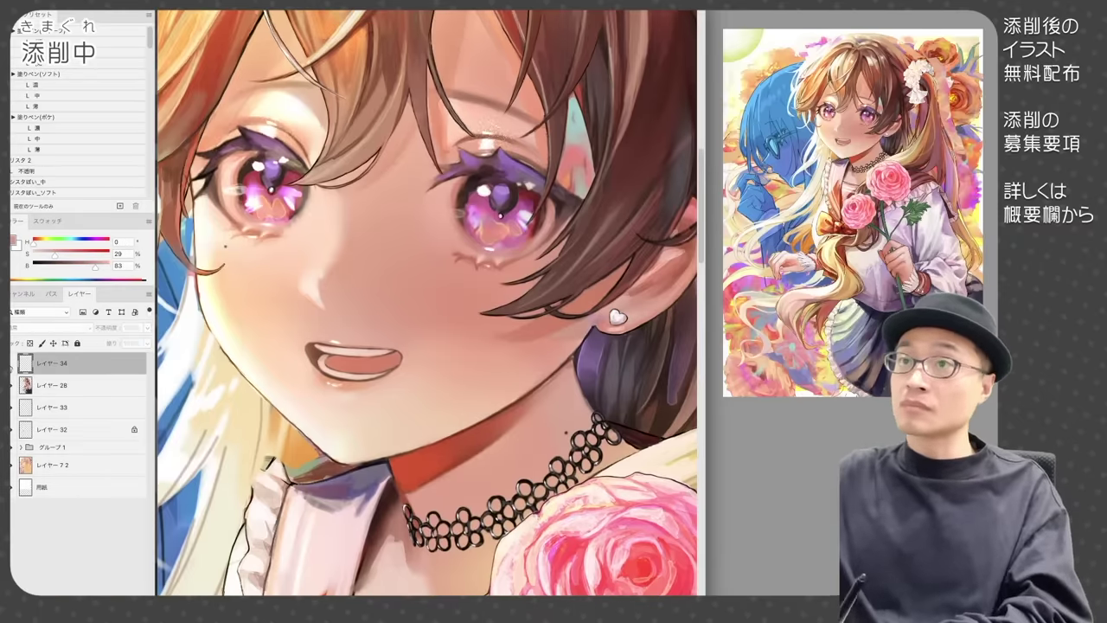
left_click(494, 249, "alt")
left_click(495, 251, "alt")
left_click_drag(507, 261, 500, 268)
left_click_drag(490, 263, 479, 268)
left_click_drag(237, 232, 253, 235)
left_click_drag(263, 238, 273, 235)
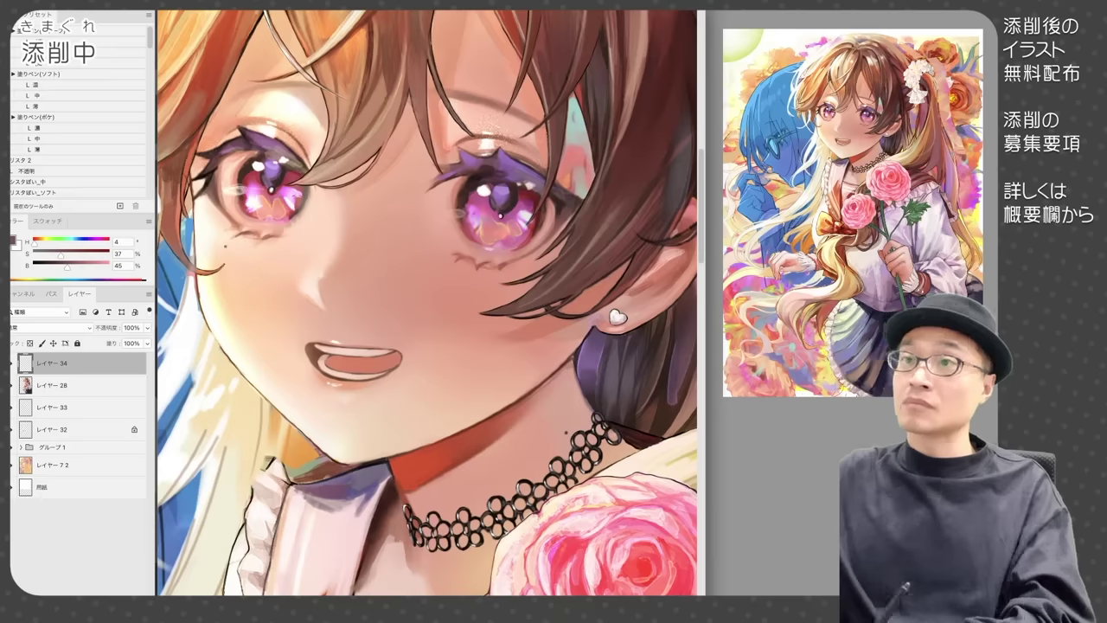
Deepen the lower lids and outer corners of the main girl's eyes with sampled reddish-brown tones
left_click(270, 242, "alt")
left_click(251, 210, "alt")
left_click(246, 216, "alt")
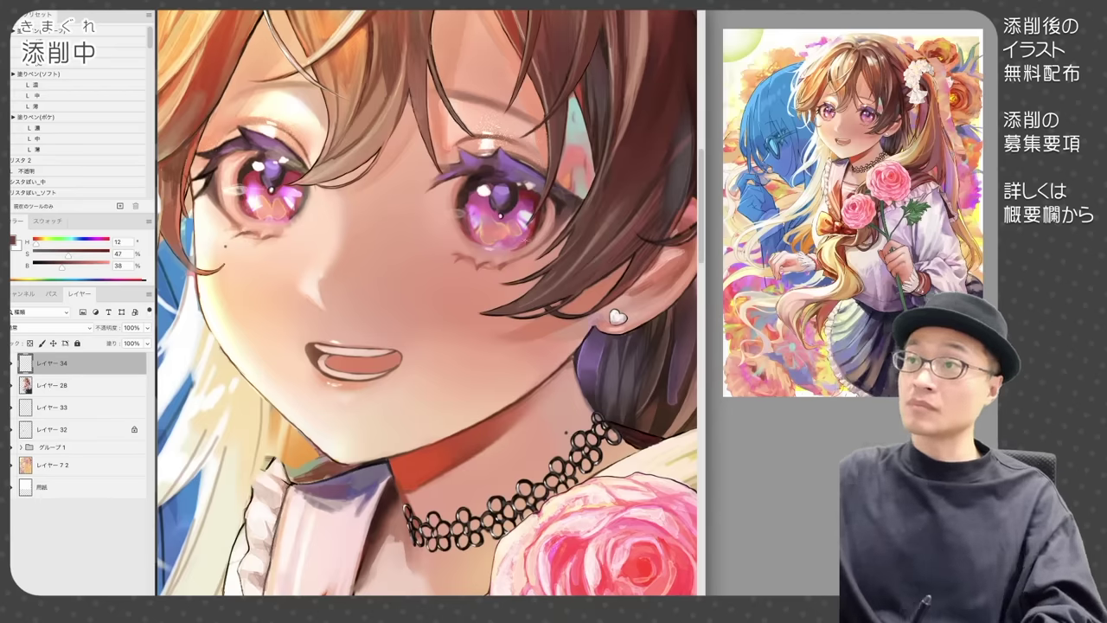
left_click(12, 365)
left_click_drag(239, 230, 270, 237)
left_click_drag(463, 220, 475, 241)
left_click(476, 241, "alt")
left_click(538, 232, "alt")
left_click_drag(548, 225, 538, 245)
left_click_drag(230, 187, 221, 217)
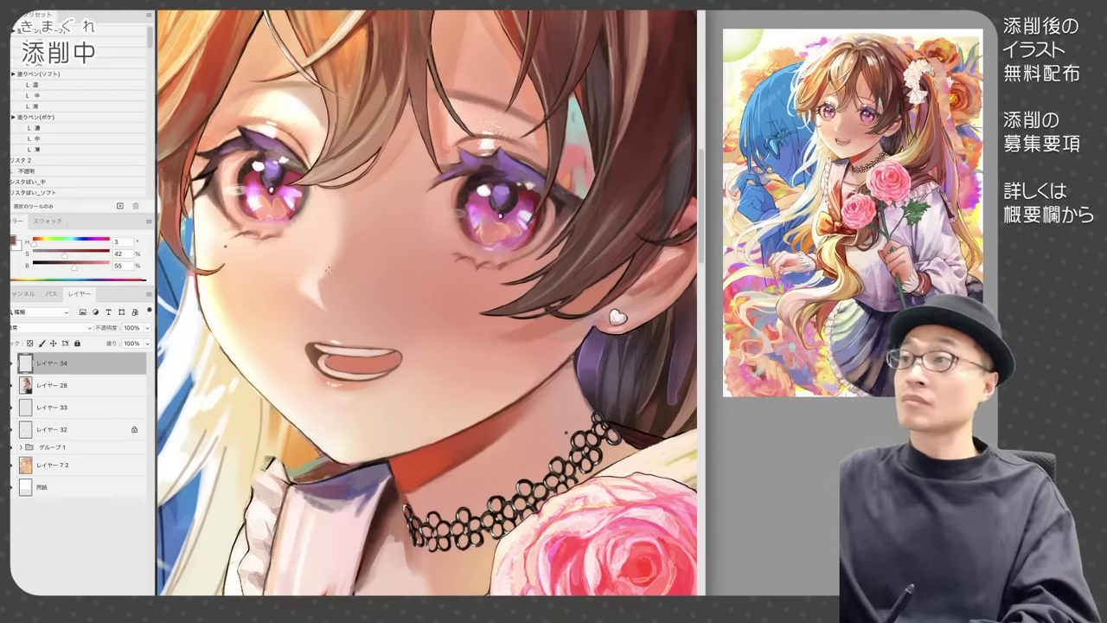
Compare the main girl's face with and without the eye touch-up layer at different magnifications
key("super+minus")
key("super+minus")
key("super+minus")
left_click(12, 365)
key("super+plus")
left_click(621, 360, "alt")
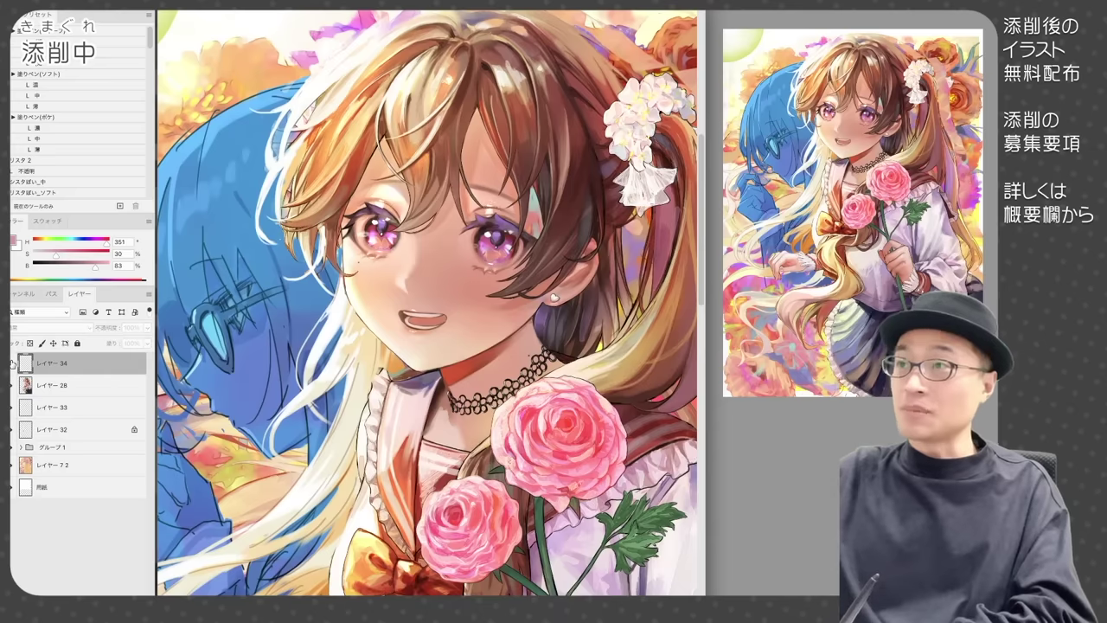
key("super+plus")
left_click_drag(420, 302, 415, 387)
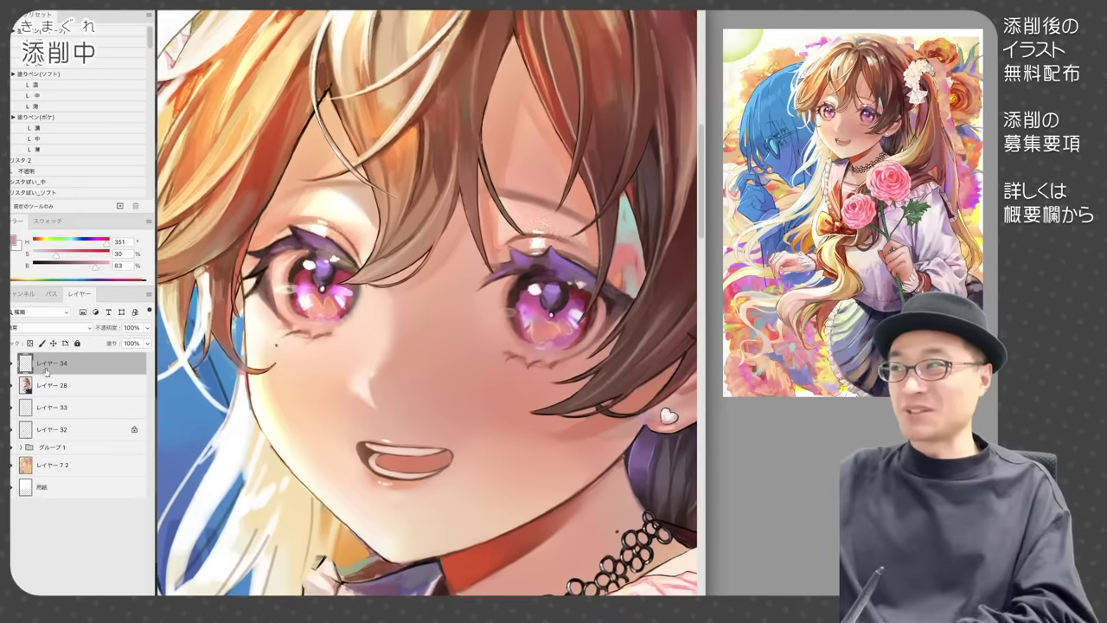
Compare the main girl's eyes with レイヤー 34 shown and hidden
left_click(11, 364)
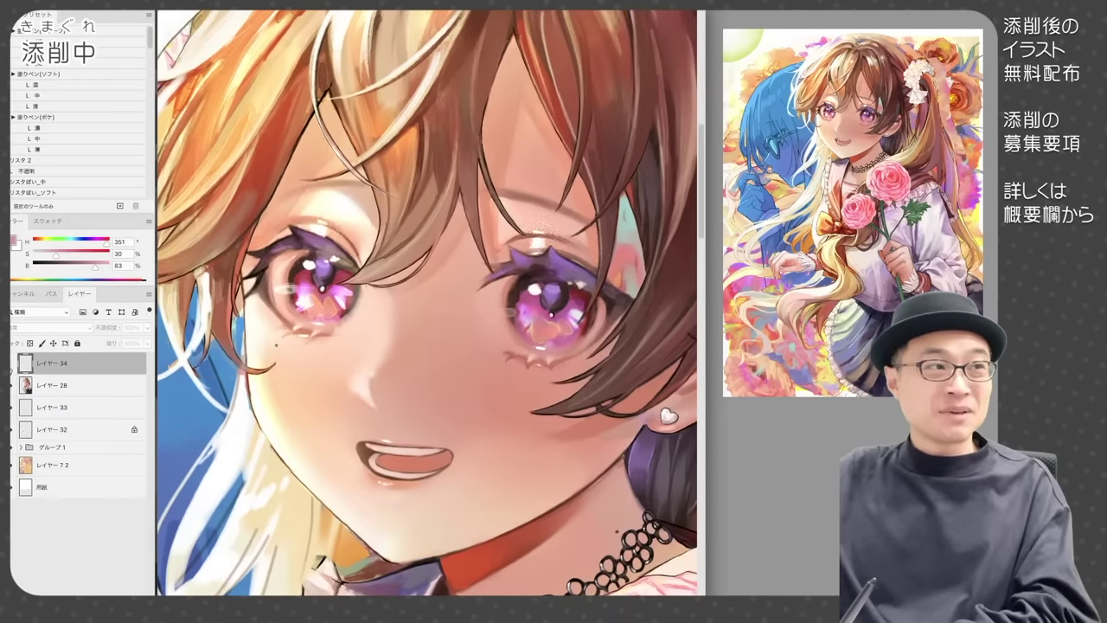
left_click(11, 367)
left_click(12, 367)
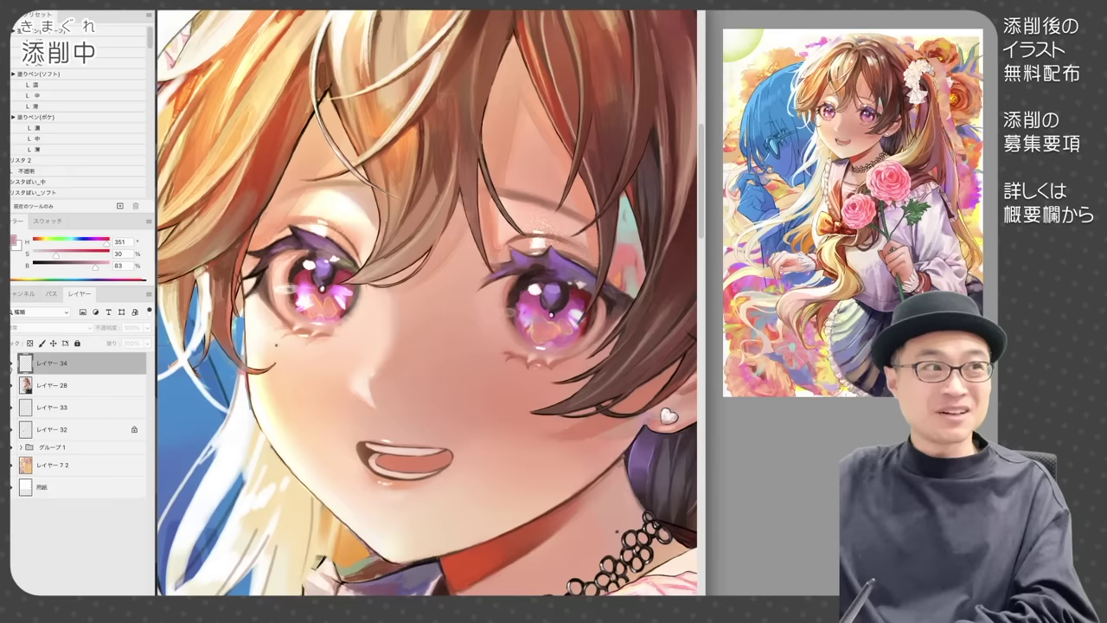
left_click(11, 365)
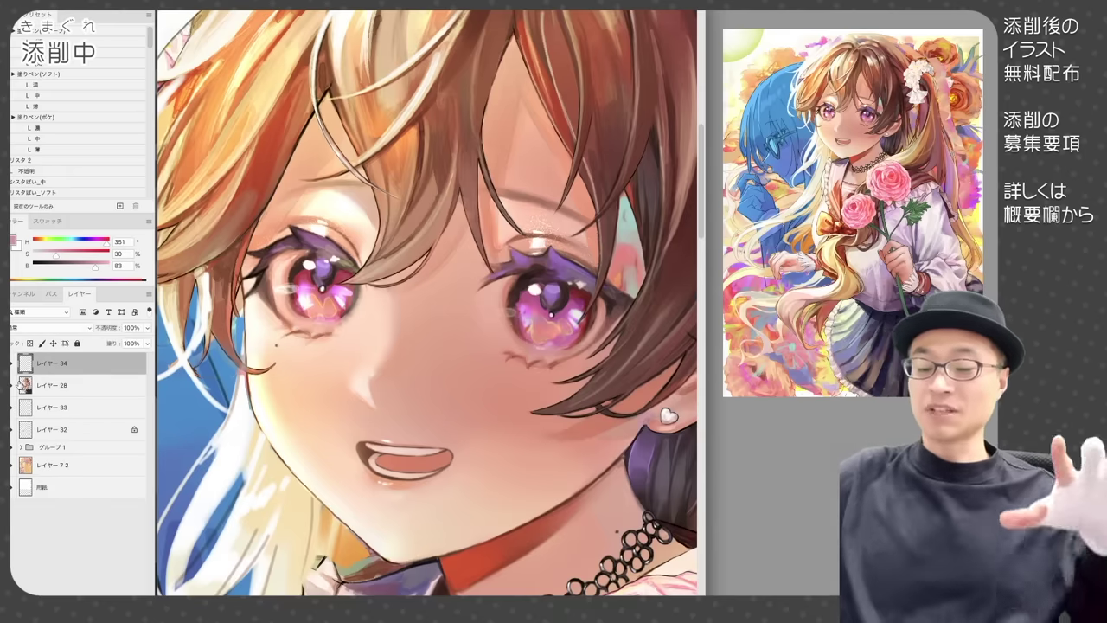
left_click(11, 365)
left_click(12, 365)
left_click(12, 365)
left_click(11, 365)
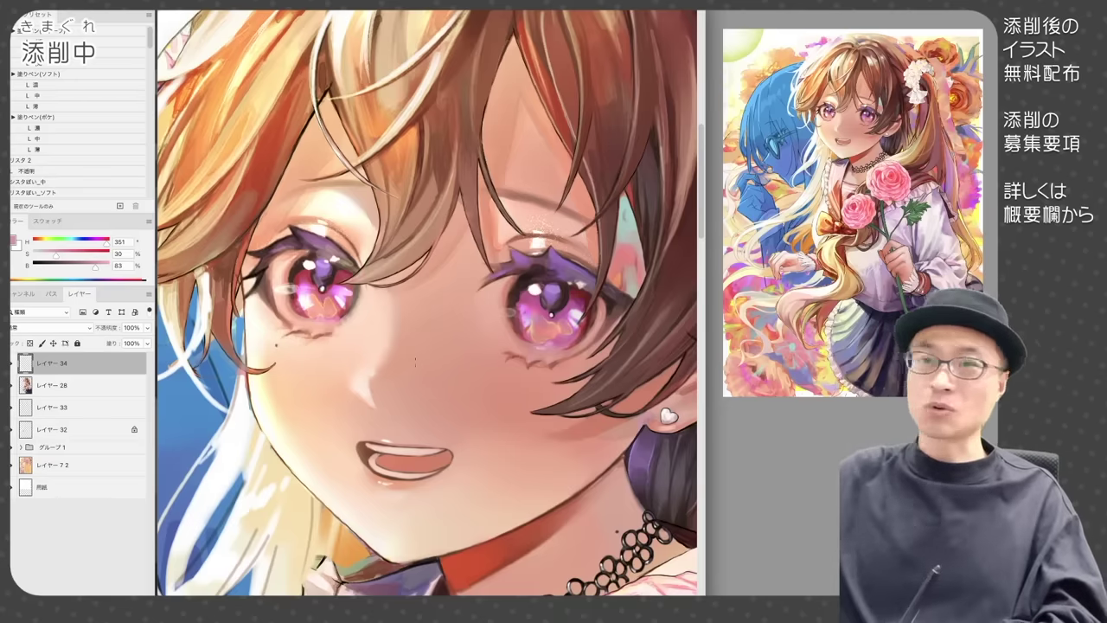
Touch up the main girl's mouth line and lower lip on レイヤー 34 with the 不透明 preset and sampled skin tones
left_click(78, 171)
left_click(266, 266, "alt")
left_click(392, 474, "alt")
left_click(394, 476, "alt")
left_click(420, 503, "alt")
mouse_move(377, 480)
left_mouse_down()
mouse_move(399, 505)
mouse_move(405, 492)
mouse_move(359, 456)
mouse_move(379, 474)
left_mouse_up()
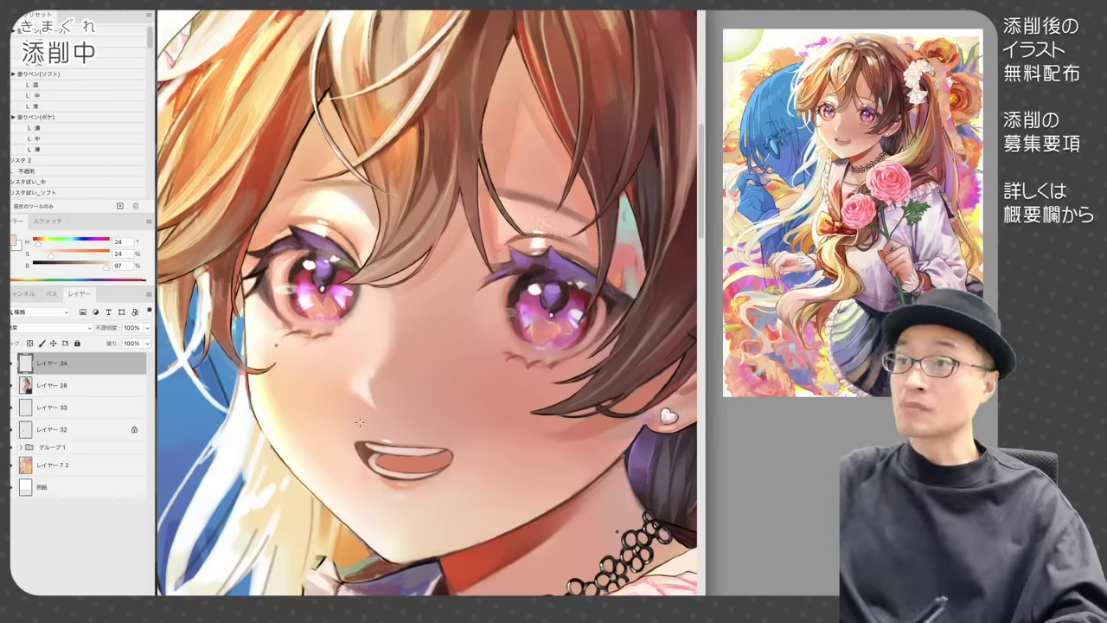
left_click(365, 441, "alt")
left_click(397, 488, "alt")
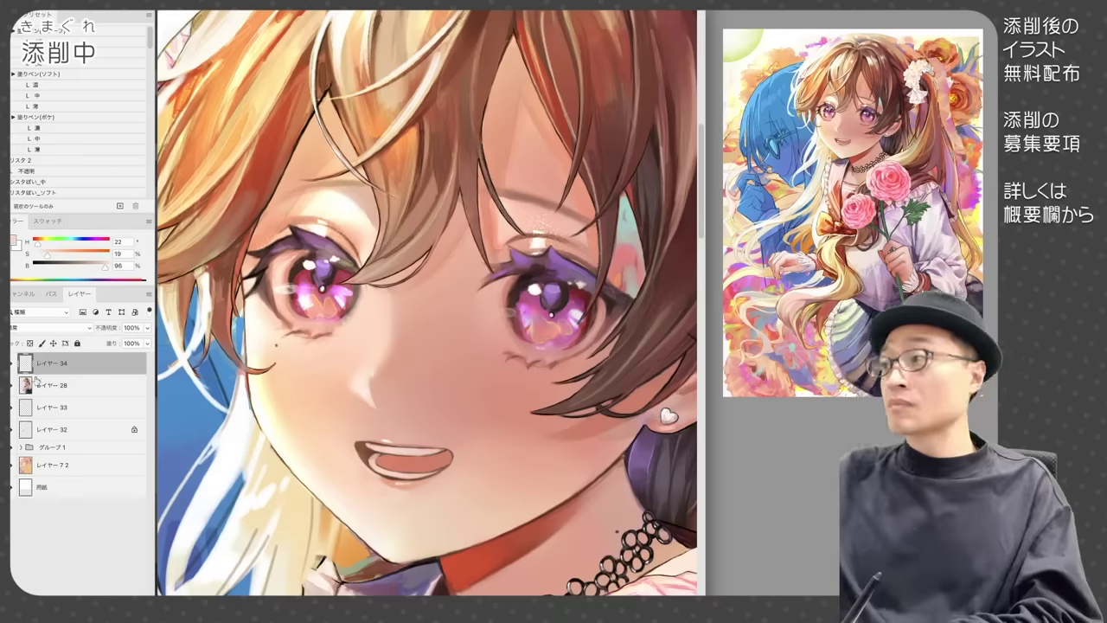
left_click(374, 472, "alt")
left_click_drag(370, 468, 393, 480)
Check the eye and mouth corrections by repeatedly comparing the face with and without レイヤー 34
left_click(13, 364)
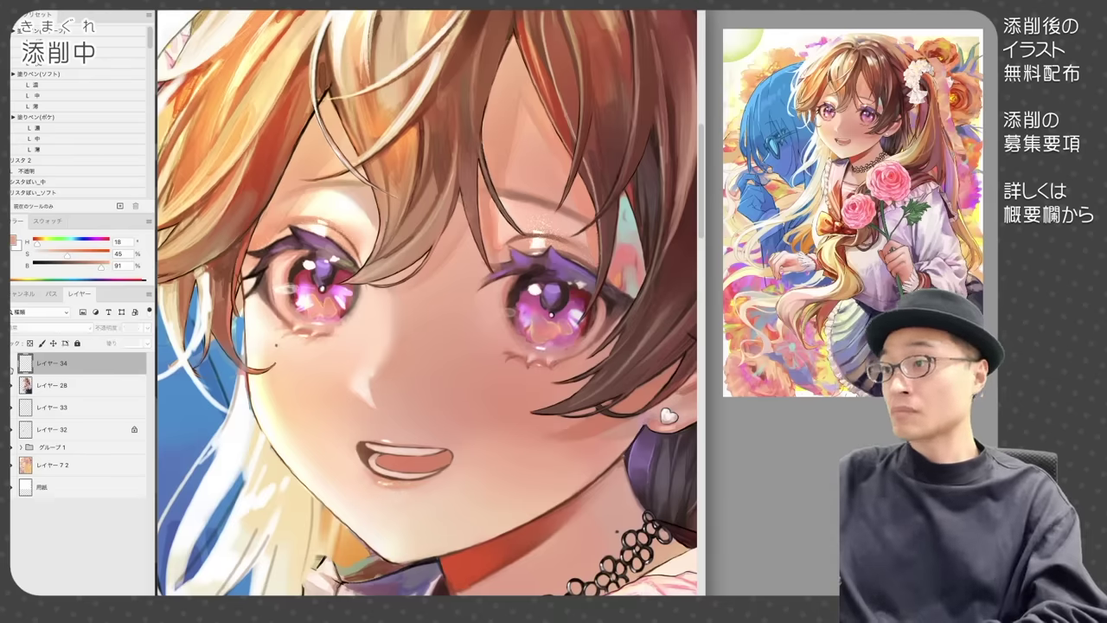
left_click(13, 364)
left_click(13, 365)
left_click(13, 364)
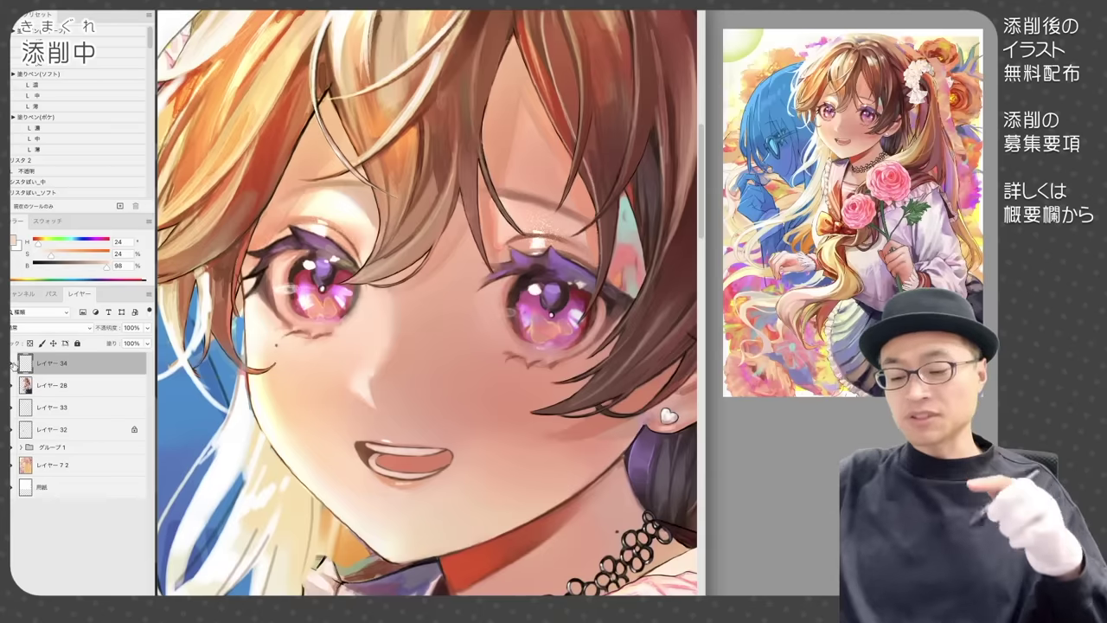
left_click(13, 363)
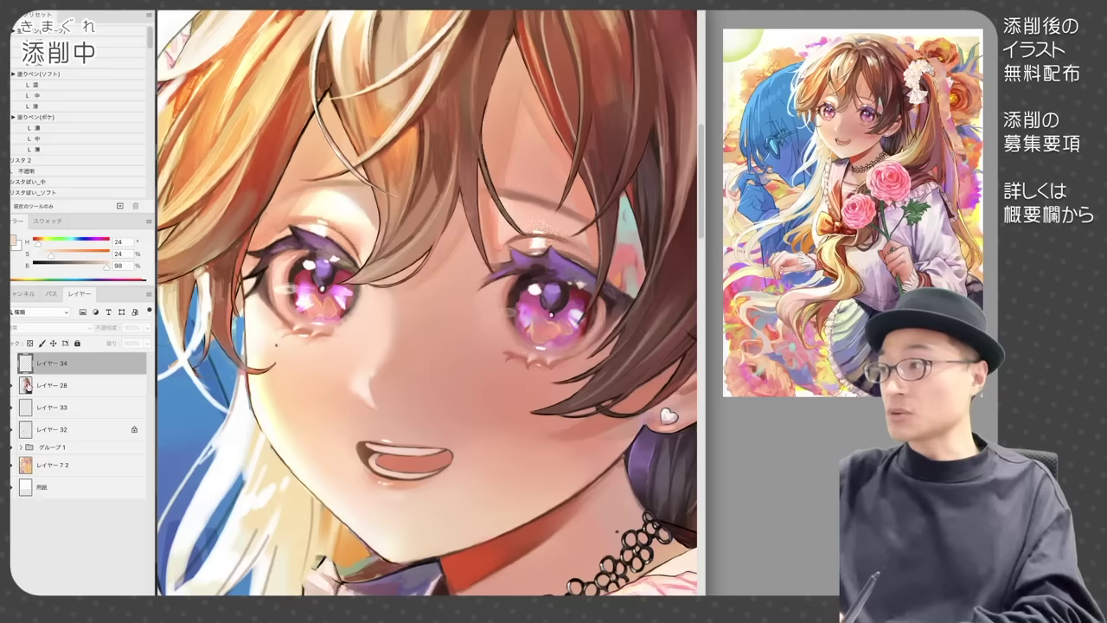
left_click(12, 365)
left_click(12, 365)
left_click(12, 365)
left_click(12, 365)
left_click(12, 365)
left_click(12, 365)
left_click(12, 365)
left_click(12, 365)
left_click(12, 365)
left_click(12, 365)
left_click(12, 365)
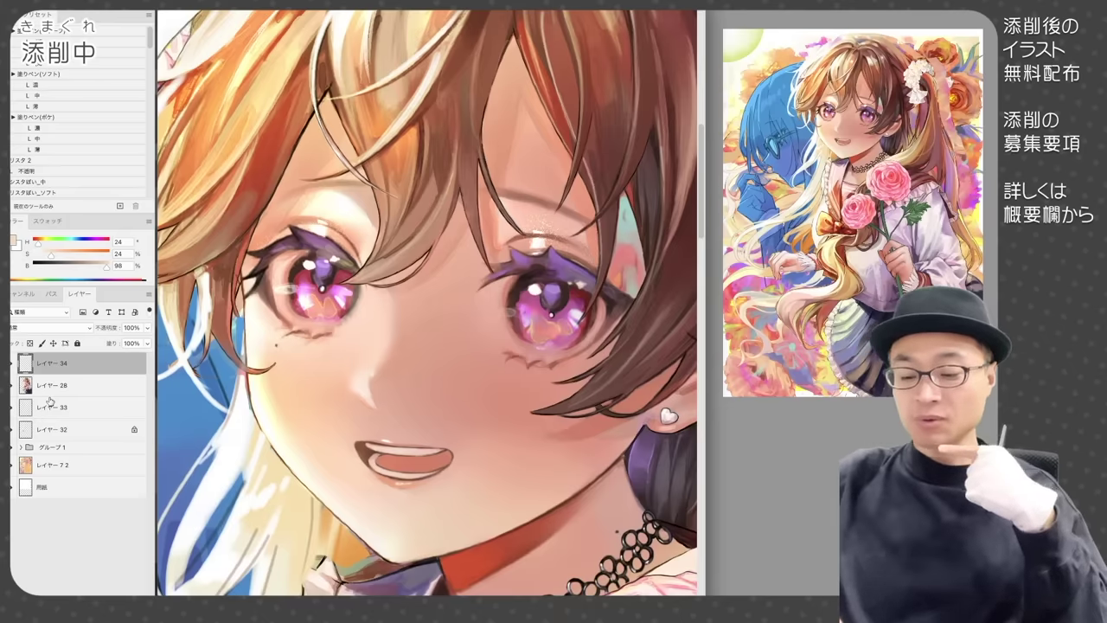
left_click(13, 365)
left_click(12, 365)
left_click(12, 365)
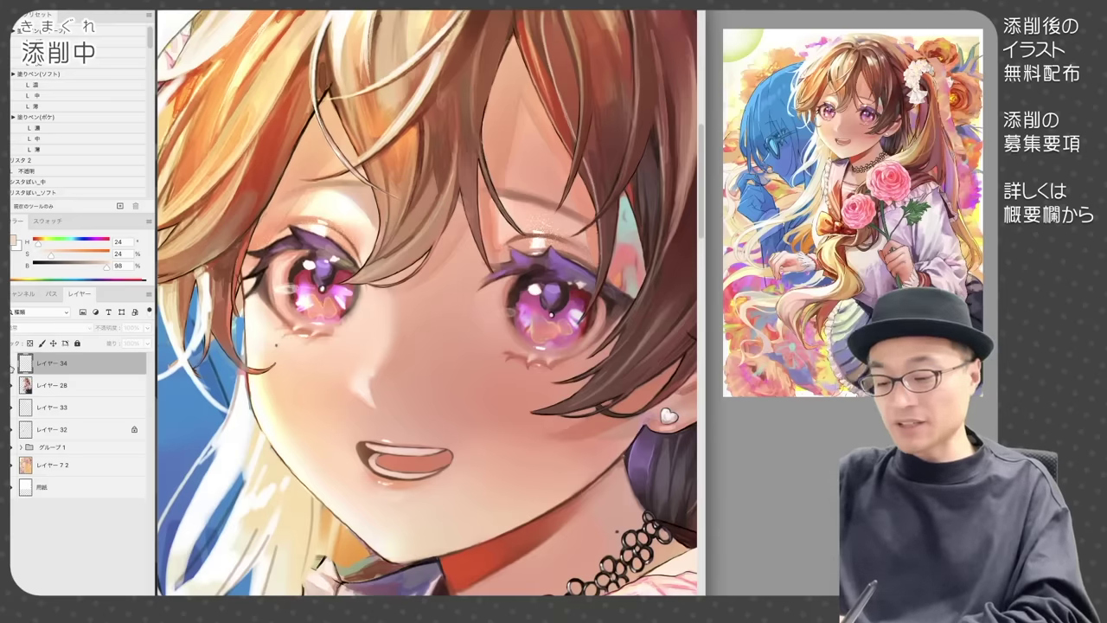
left_click(12, 365)
left_click(12, 365)
left_click(12, 365)
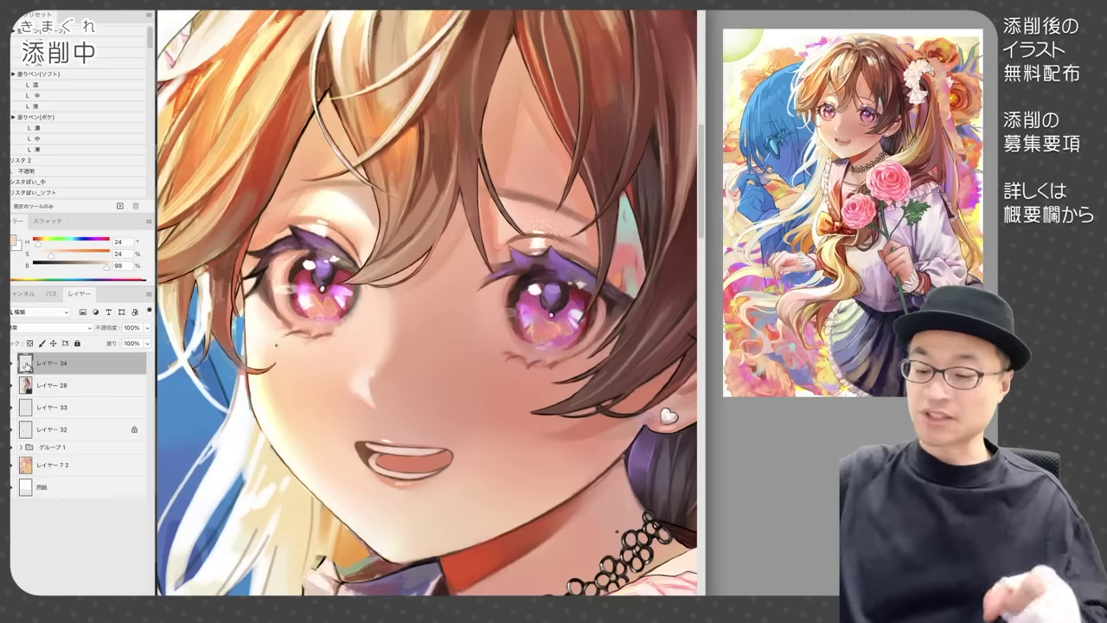
On レイヤー 7 2, brighten the flower background around the blue second character with brush strokes in sampled colours
key("ctrl+0")
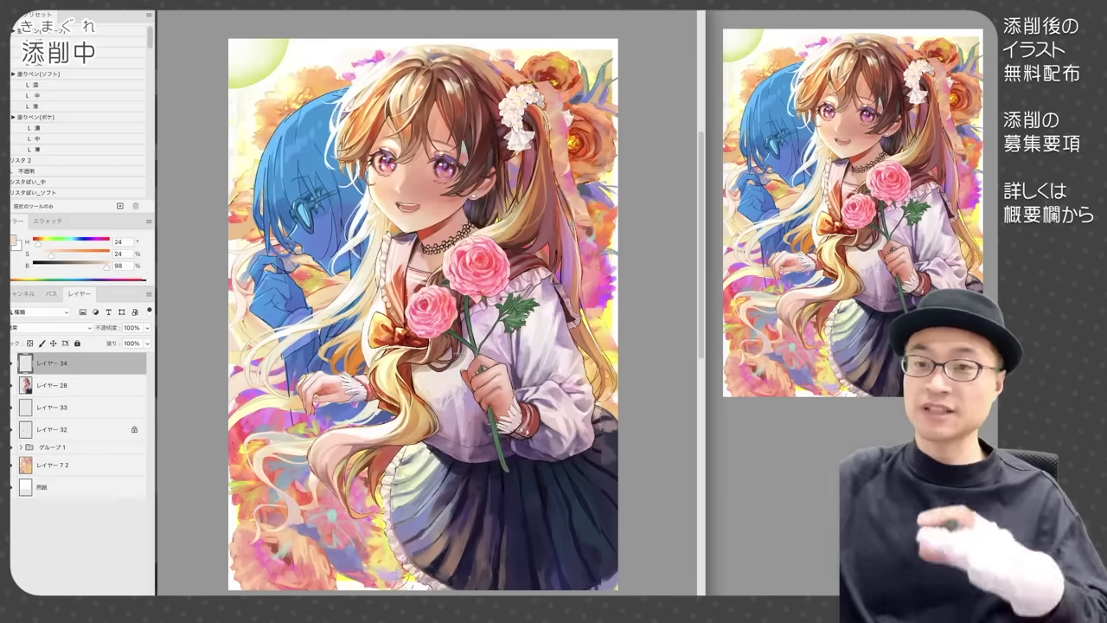
left_click(78, 464)
scroll(424, 312, "down", 1)
left_click_drag(244, 213, 250, 185)
mouse_move(268, 123)
left_mouse_down()
mouse_move(291, 79)
mouse_move(380, 34)
left_mouse_up()
left_click(331, 60, "alt")
left_click(329, 63, "alt")
left_click(246, 228, "alt")
left_click(251, 211, "alt")
left_click(243, 207, "alt")
left_click(246, 291, "alt")
mouse_move(246, 293)
left_mouse_down()
mouse_move(270, 344)
mouse_move(249, 325)
left_mouse_up()
left_click(262, 316, "alt")
left_click(246, 303, "alt")
left_click(240, 281, "alt")
left_click_drag(242, 271, 245, 239)
left_click(246, 256, "alt")
left_click_drag(242, 291, 248, 275)
left_click(240, 345, "alt")
Repaint the background flowers beside the main girl's ponytail on レイヤー 7 2 with sampled colours
left_click(565, 100, "alt")
left_click(571, 121, "alt")
mouse_move(564, 100)
left_mouse_down()
mouse_move(603, 209)
mouse_move(587, 192)
mouse_move(595, 248)
mouse_move(606, 239)
mouse_move(599, 213)
left_mouse_up()
left_click(571, 155, "alt")
left_click(559, 90, "alt")
left_click(597, 185, "alt")
left_click(598, 215, "alt")
left_click(612, 204, "alt")
left_click(590, 223, "alt")
left_click(609, 222, "alt")
Add more sampled-colour strokes to レイヤー 7 2 along the left background edge and beside the ponytail
left_click(243, 180, "alt")
left_click_drag(245, 183, 239, 173)
left_click(248, 229, "alt")
left_click_drag(309, 252, 325, 256)
left_click_drag(241, 240, 249, 253)
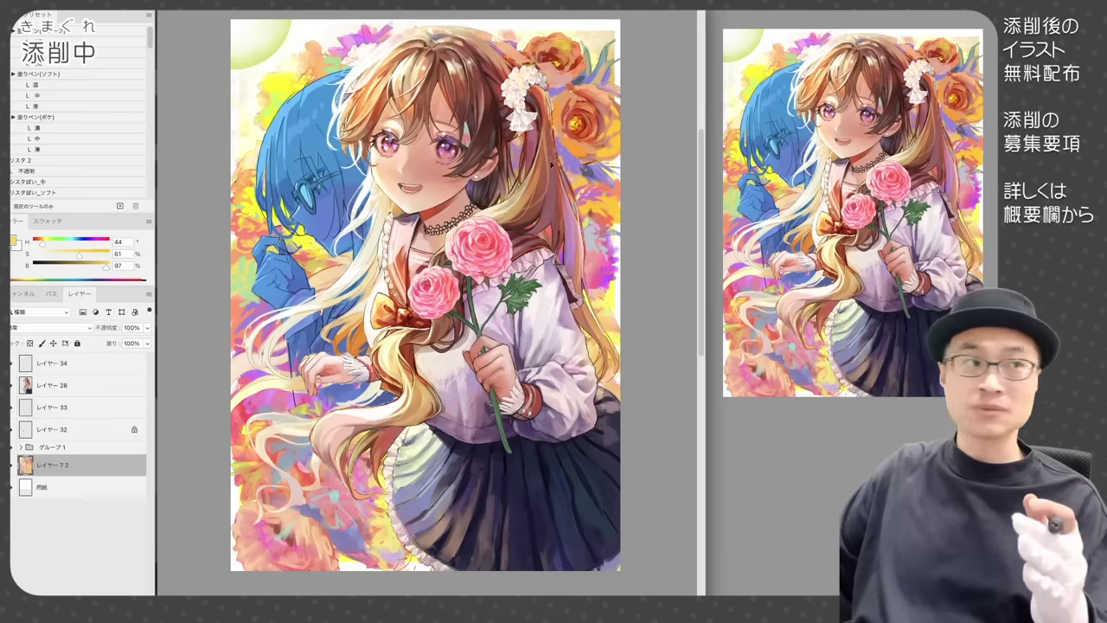
left_click_drag(551, 161, 552, 173)
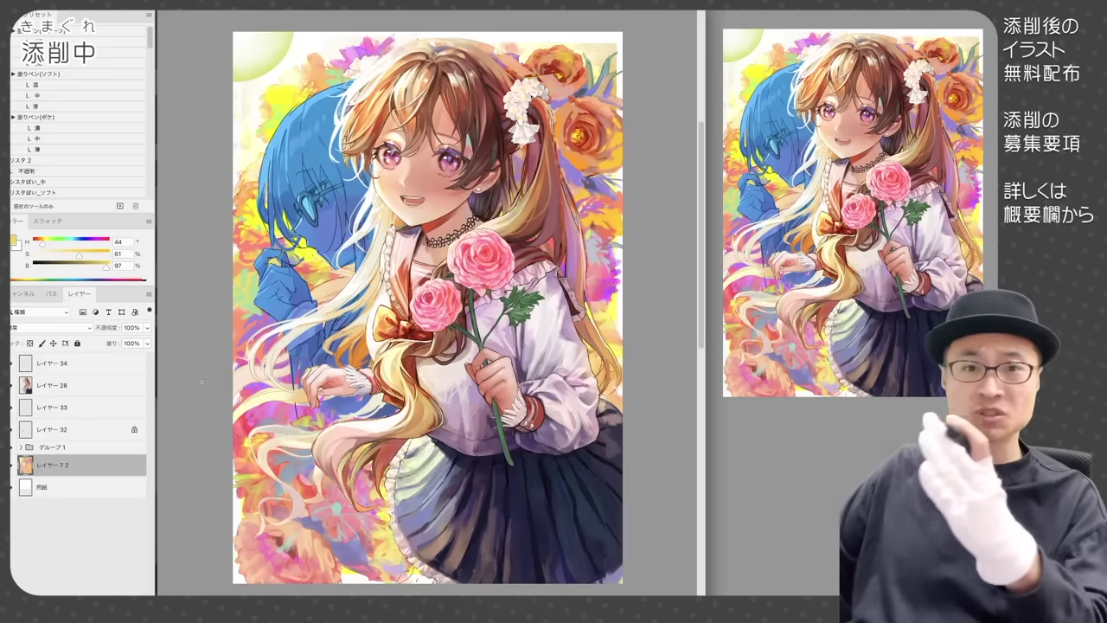
On a new layer above レイヤー 7 2, fade the lower-left flowers into white with ragged edges and adjust them with Levels
key("super+shift+alt+n")
key("x")
left_click_drag(260, 458, 363, 545)
right_click(372, 503)
double_click(716, 514)
mouse_move(373, 503)
left_mouse_down()
mouse_move(288, 497)
mouse_move(322, 523)
mouse_move(274, 468)
mouse_move(359, 545)
left_mouse_up()
left_click_drag(259, 493, 277, 432)
key("super+l")
left_click_drag(778, 336, 759, 336)
key("Return")
key("x")
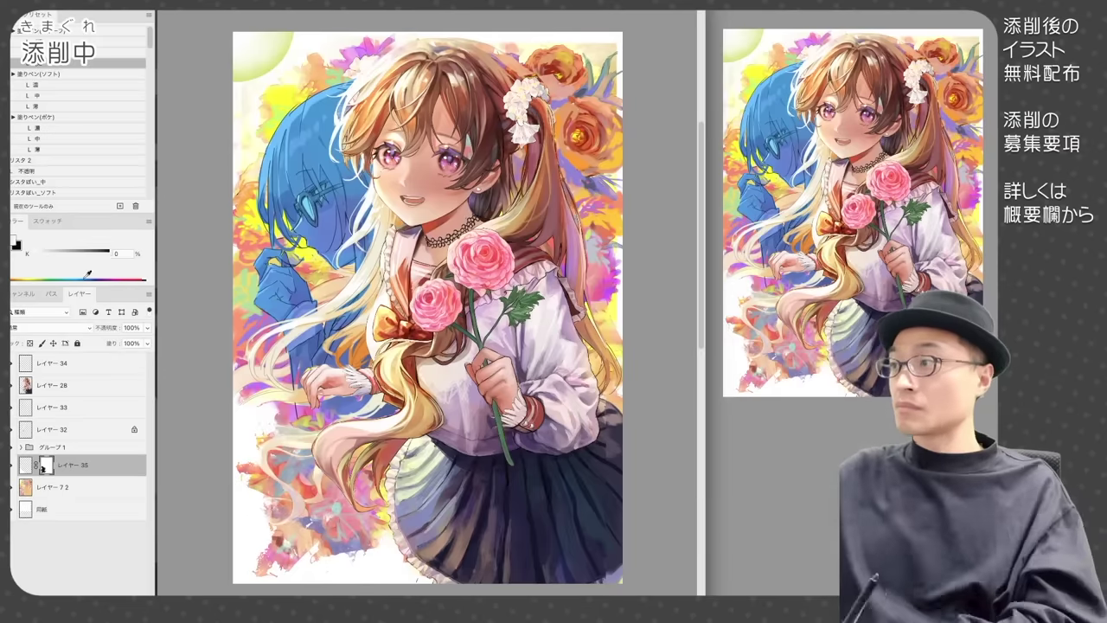
Refine the ragged white edge around the lower-left flowers on レイヤー 35 with further brush strokes
key("x")
key("x")
left_click_drag(272, 573, 304, 555)
left_click_drag(359, 532, 374, 541)
left_click_drag(245, 468, 242, 485)
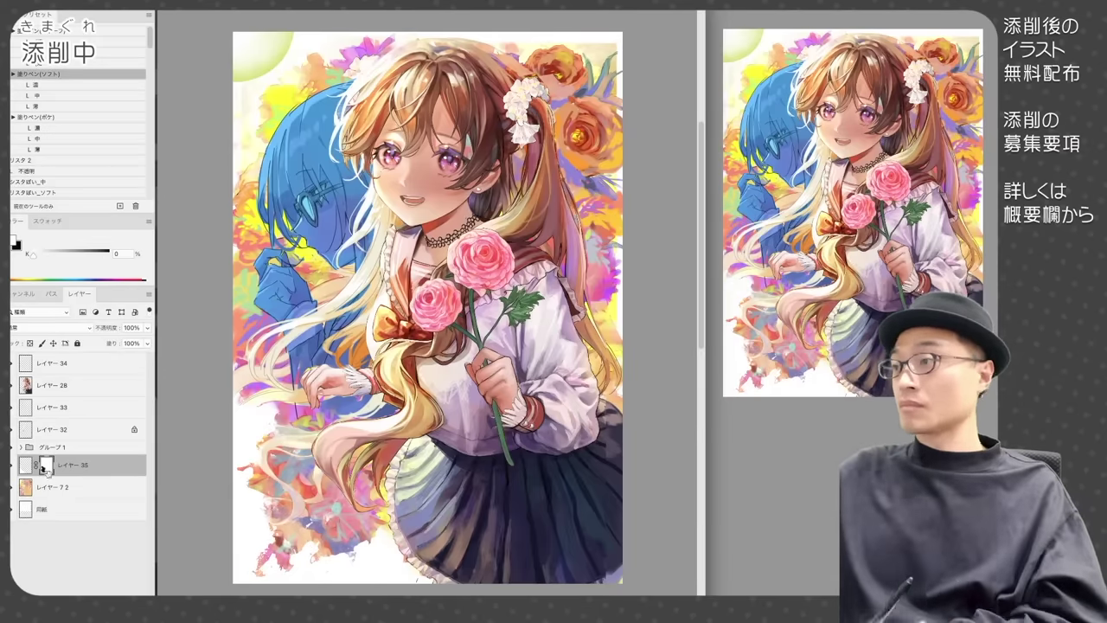
right_click(373, 558)
key("Return")
left_click_drag(350, 493, 320, 554)
On a new layer above レイヤー 35, break up the background's upper and right edges with white and sampled colours, covering the green circle
key("super+shift+alt+n")
mouse_move(612, 275)
left_mouse_down()
mouse_move(611, 407)
mouse_move(601, 299)
left_mouse_up()
left_click_drag(250, 48, 289, 65)
left_click(336, 73, "alt")
left_click(308, 76, "alt")
mouse_move(462, 45)
left_mouse_down()
mouse_move(515, 39)
mouse_move(473, 40)
mouse_move(511, 68)
mouse_move(450, 36)
left_mouse_up()
left_click(495, 47, "alt")
left_click(505, 50, "alt")
left_click(465, 38, "alt")
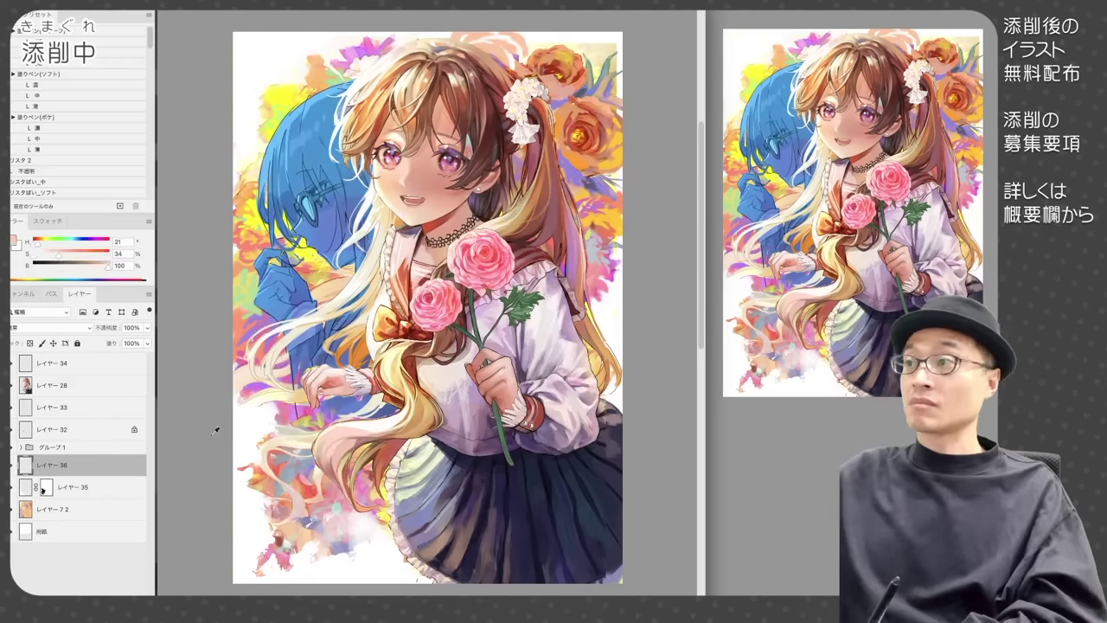
left_click(449, 37, "alt")
mouse_move(584, 50)
left_mouse_down()
mouse_move(611, 62)
mouse_move(618, 93)
left_mouse_up()
left_click(611, 73, "alt")
left_click(606, 66, "alt")
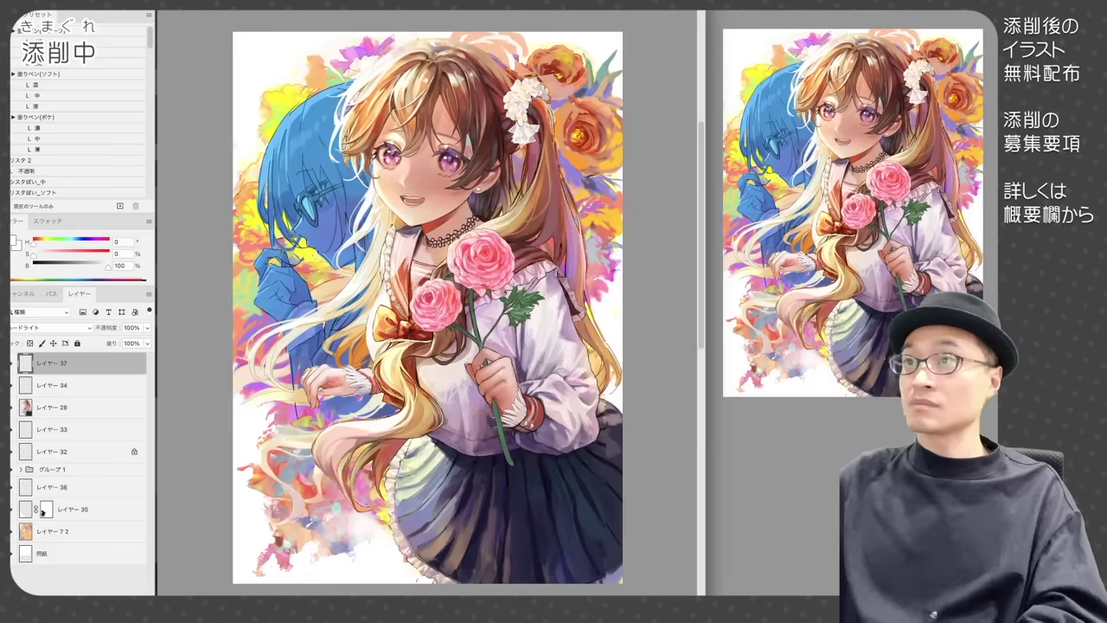
Dab soft green light spots on the ハードライト layer レイヤー 37 over both characters' hair and the background flowers
left_click(329, 123, "alt")
left_click_drag(317, 124, 328, 124)
left_click(300, 137)
left_click(301, 142)
left_click(331, 112)
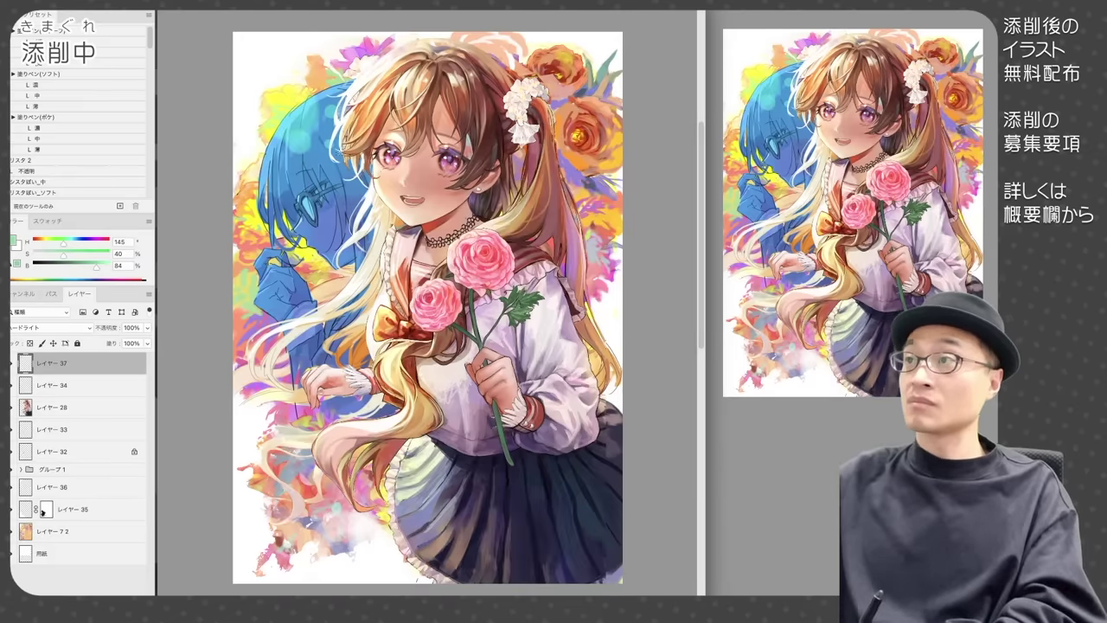
left_click(568, 216)
left_click(533, 208)
left_click(540, 229)
left_click(606, 202)
left_click(340, 171)
left_click(359, 202)
left_click(368, 220)
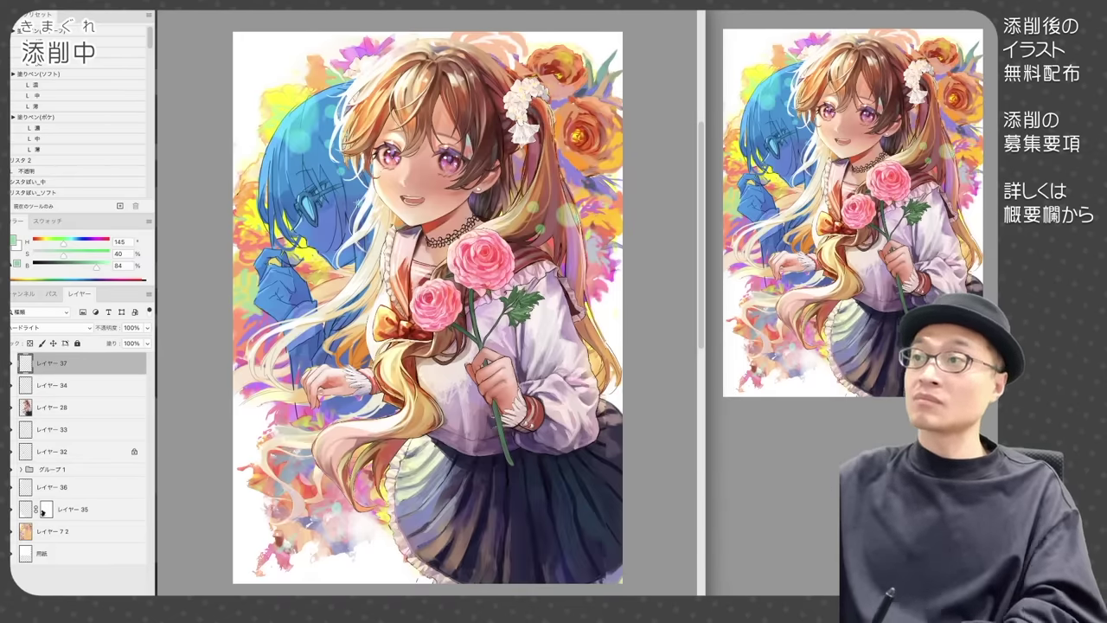
left_click(591, 159)
left_click(578, 294)
key("ctrl+z")
left_click(587, 268)
Lock レイヤー 37's transparent pixels and recolour the light spots beside the ponytail with a sampled orange-yellow
key("/")
right_click(417, 219)
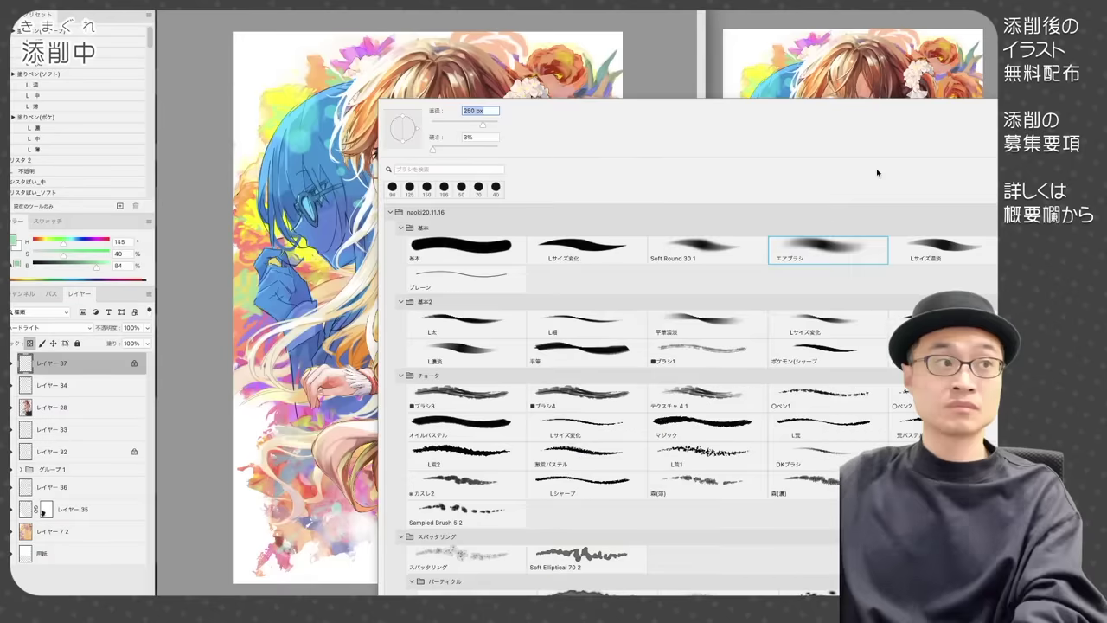
key("Escape")
right_click(311, 338)
left_click(77, 367)
left_click(613, 156, "alt")
key("/")
left_click(589, 246)
left_click(566, 240)
right_click(377, 97)
key("Escape")
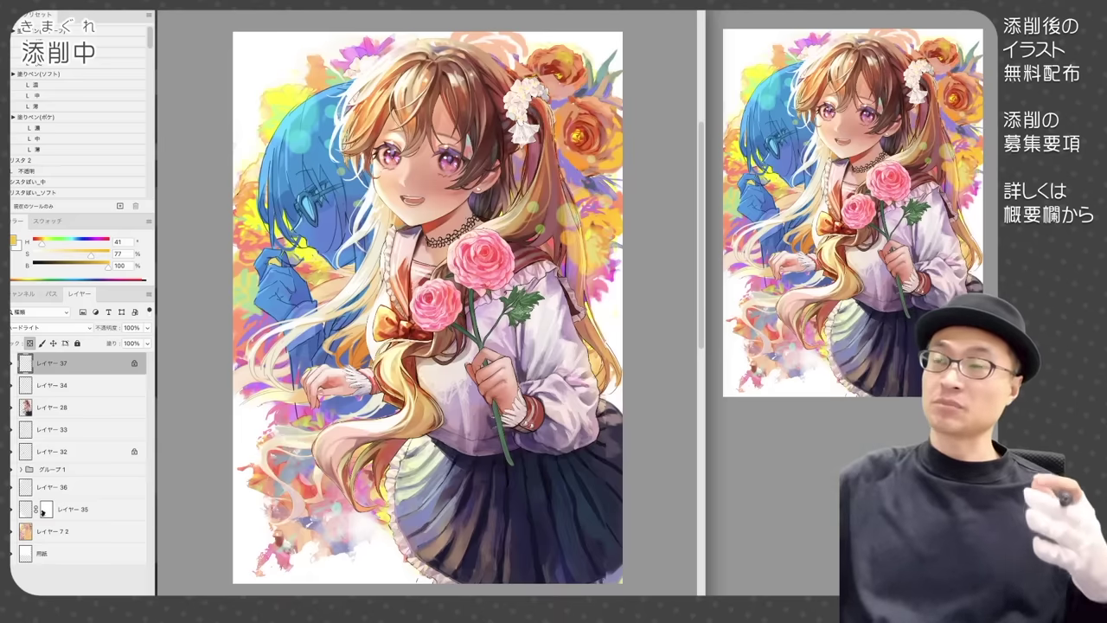
Add a new layer above レイヤー 37, change its blend mode and choose the エアブラシ brush with swapped colours
key("super+shift+alt+n")
right_click(362, 97)
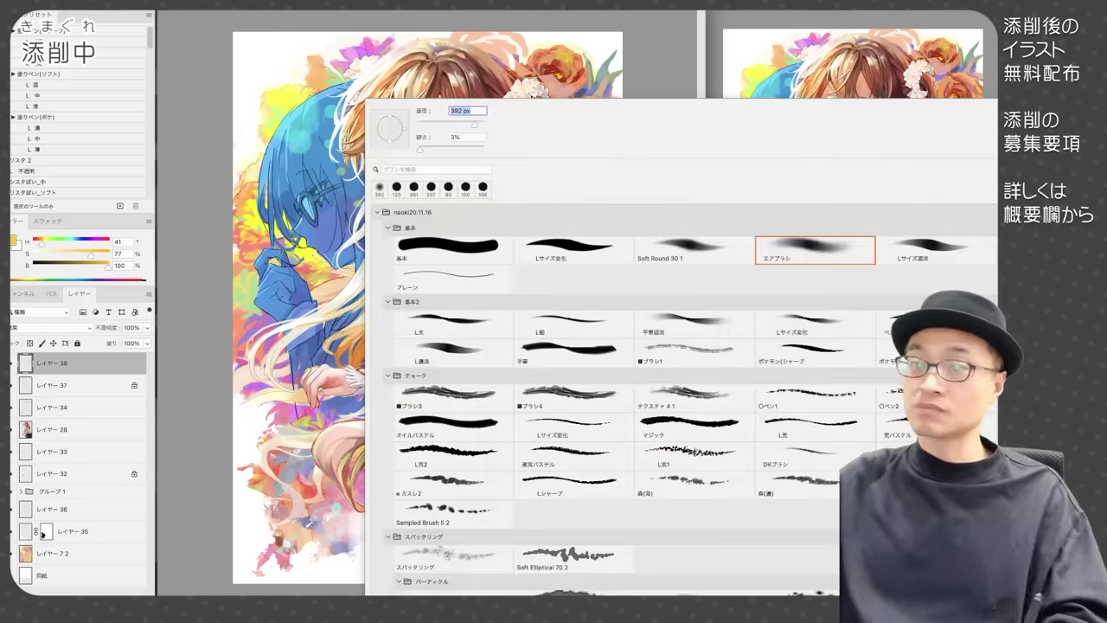
double_click(815, 250)
left_click(50, 327)
left_click(50, 470)
key("x")
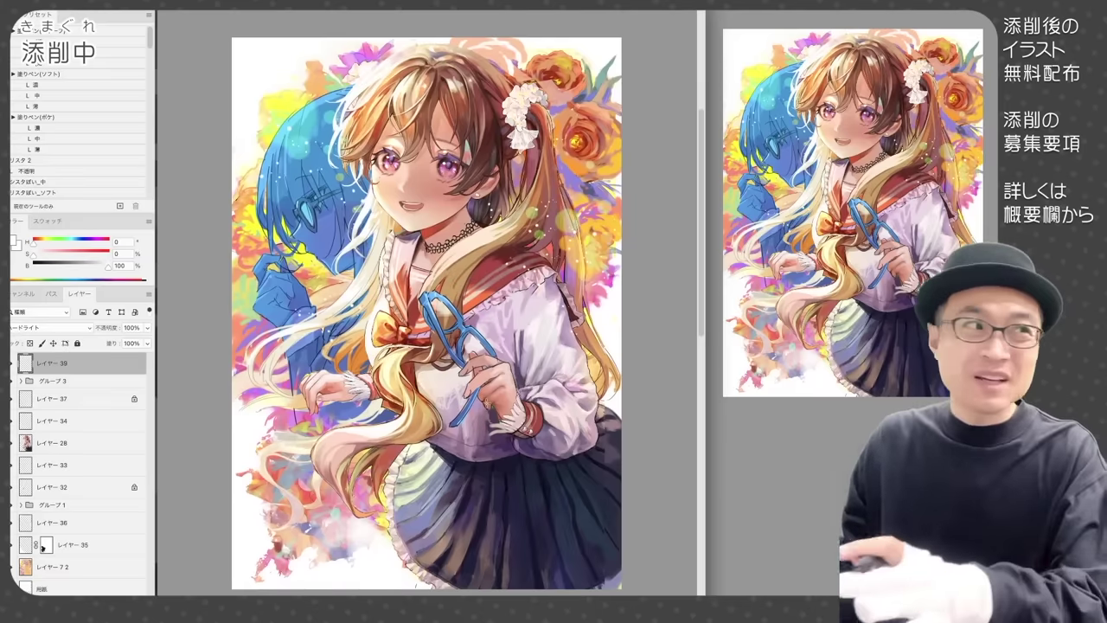
Compare the illustration with グループ 3 shown and hidden
left_click(11, 381)
left_click(11, 381)
left_click(13, 380)
left_click(13, 381)
left_click(13, 381)
left_click(13, 380)
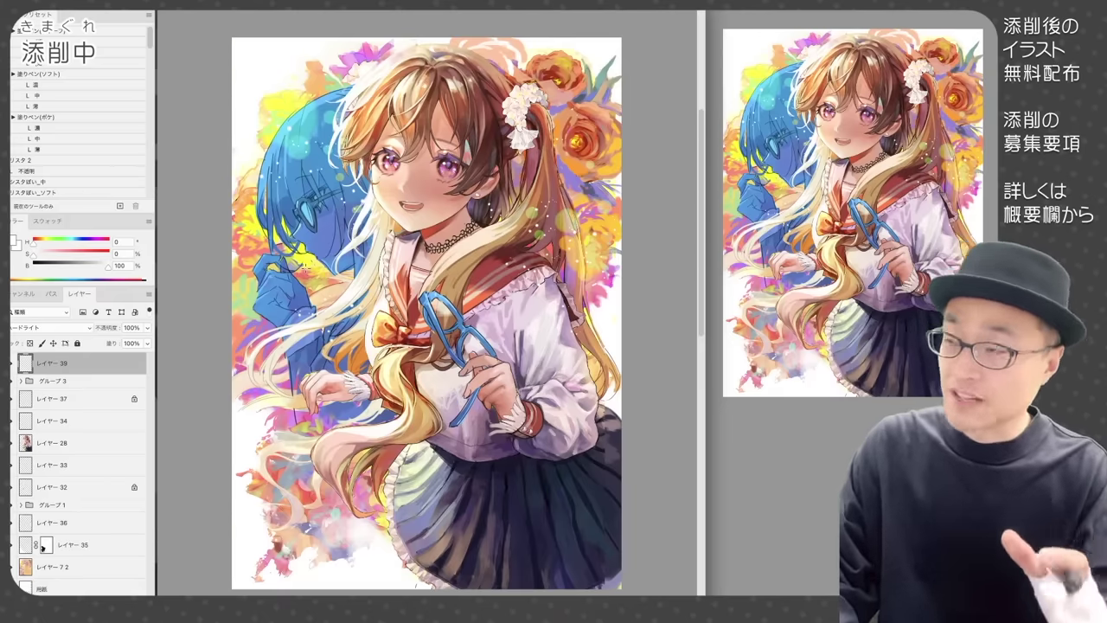
On a new layer above レイヤー 39, draw a thin pale ring over the second character's hair using the 塗りペン(ソフト) preset
left_click(35, 74)
key("ctrl+shift+alt+n")
left_click(295, 69, "alt")
mouse_move(316, 103)
left_mouse_down()
mouse_move(318, 130)
mouse_move(289, 147)
left_mouse_up()
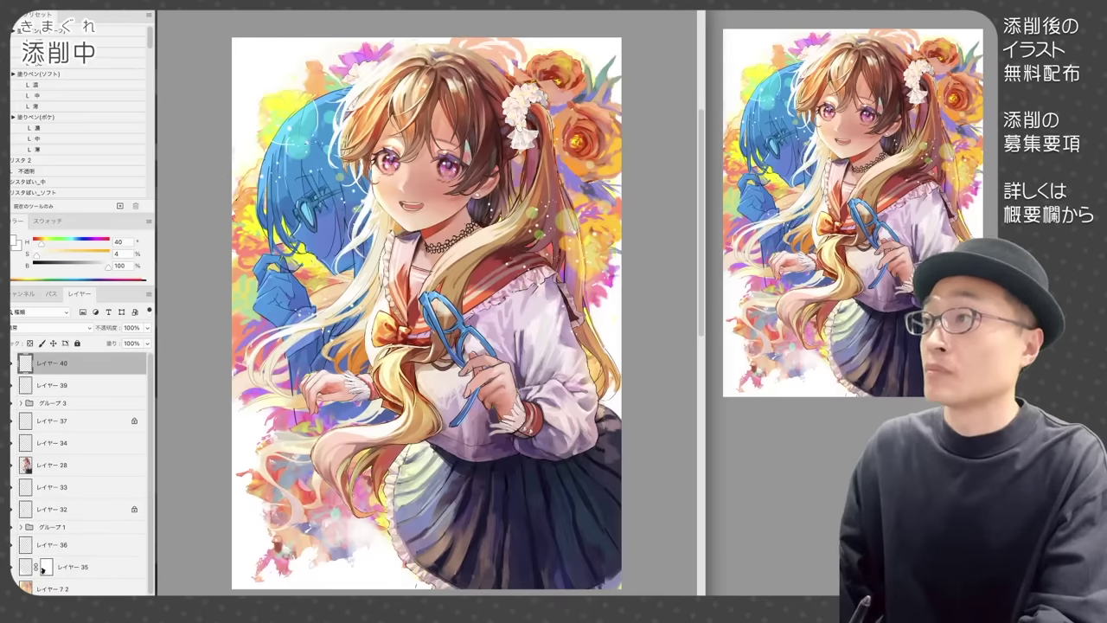
left_click(256, 121, "alt")
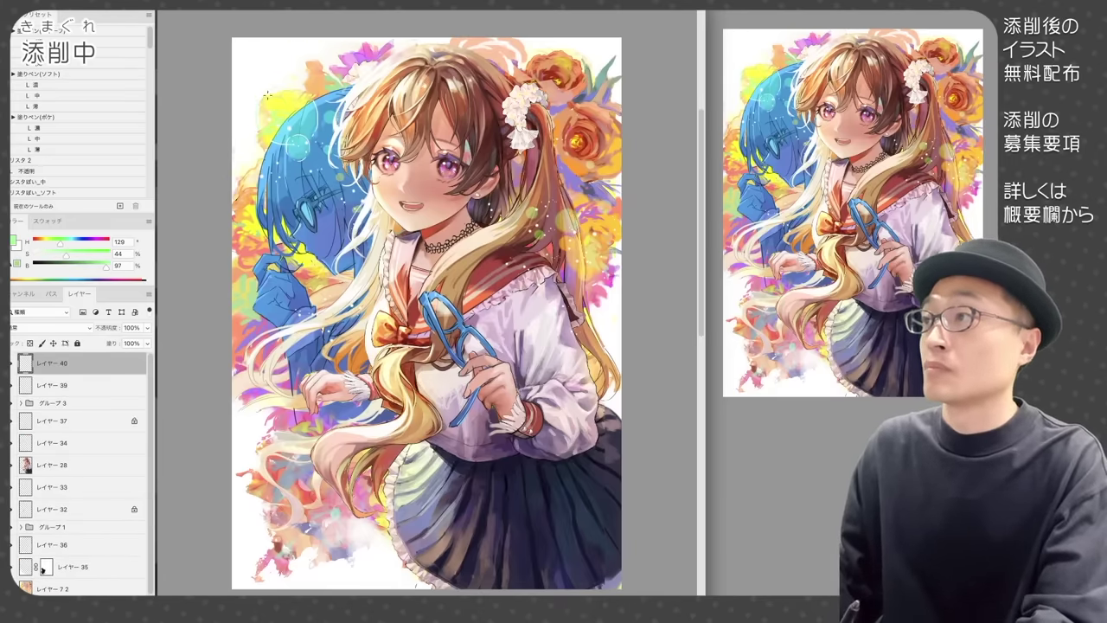
Sample white from the background and draw thin white rings on レイヤー 40 beside the ponytail and below the second character's hand, erasing stray parts
left_click(317, 57, "alt")
left_click_drag(571, 222, 605, 133)
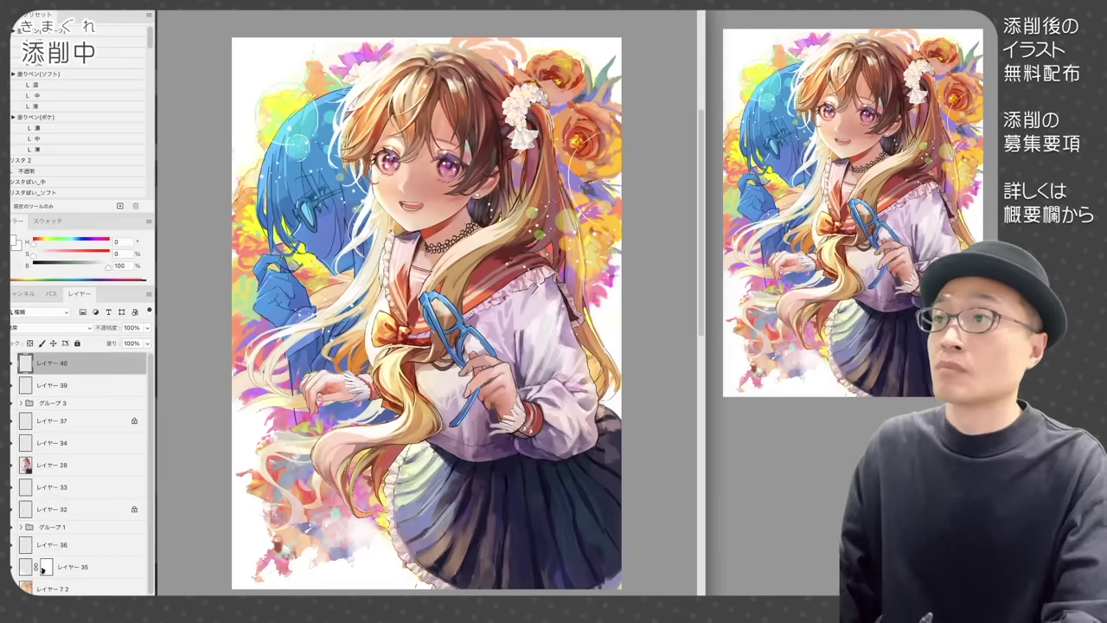
key("e")
key("b")
key("e")
key("b")
left_click_drag(294, 321, 316, 306)
key("e")
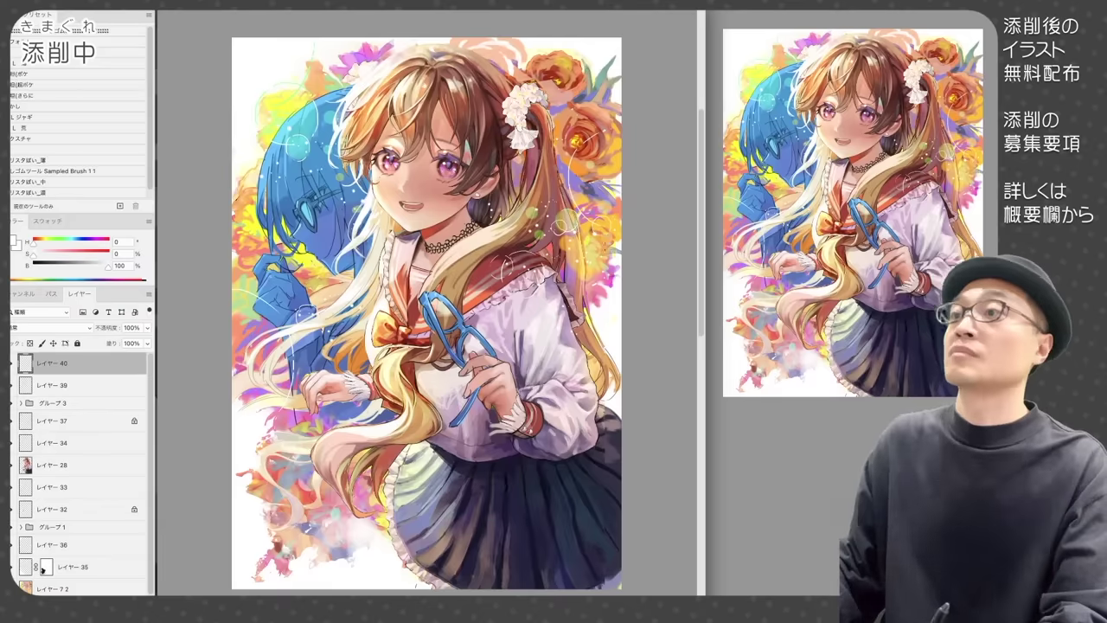
key("b")
left_click_drag(605, 248, 592, 235)
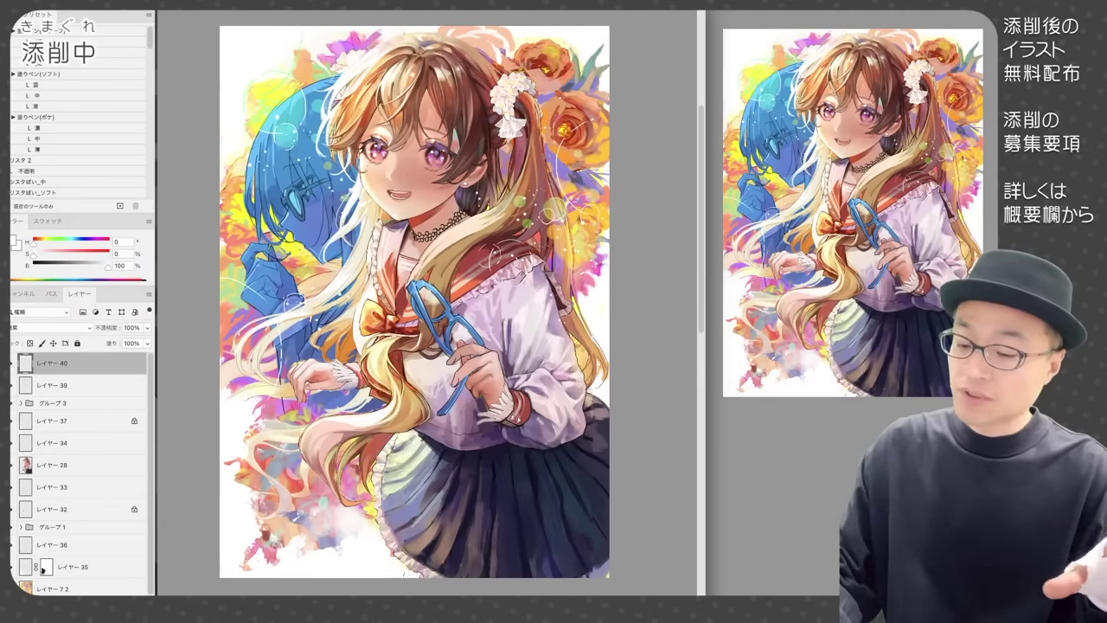